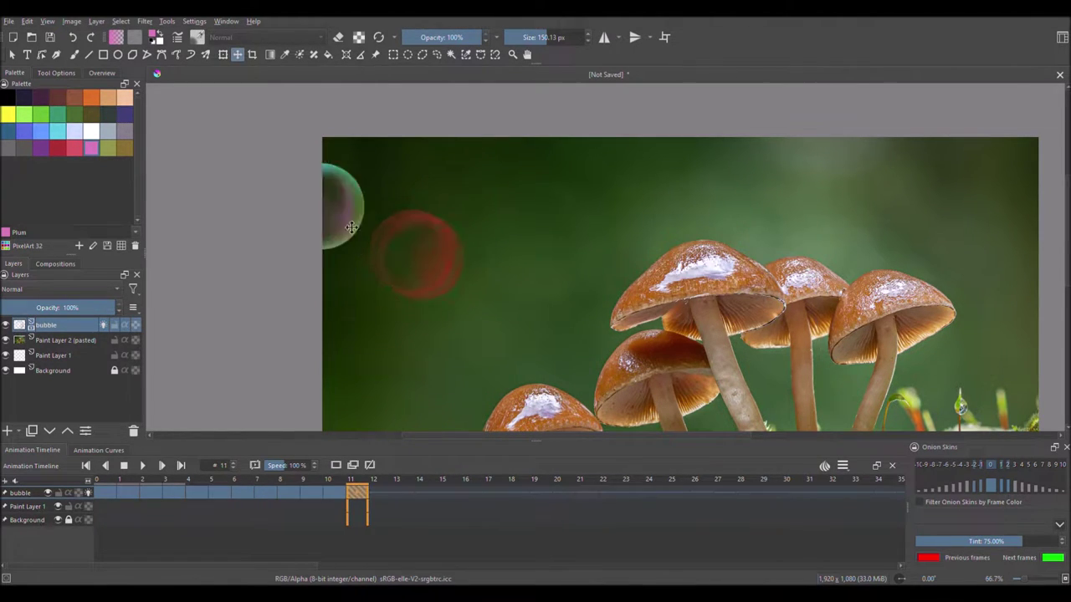
# Step: Add the bubble to the frames up to 23, shifting it slightly right each time
pyautogui.press('.')
pyautogui.moveTo(462, 300)
pyautogui.mouseDown()
pyautogui.moveTo(478, 282)
pyautogui.moveTo(518, 310)
pyautogui.mouseUp()
pyautogui.press('.')
pyautogui.press('.')
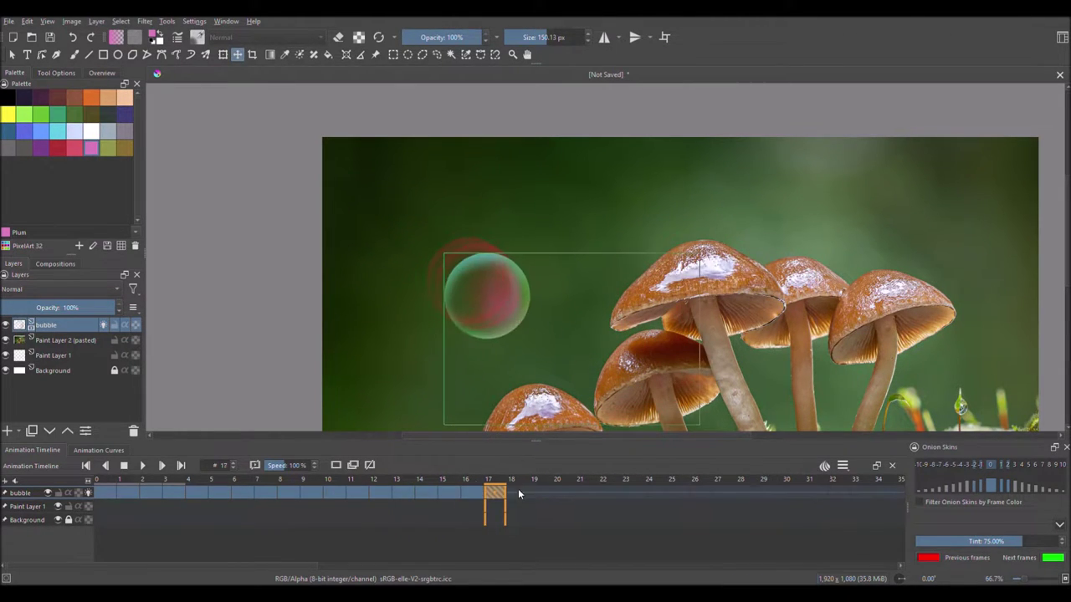
pyautogui.press('.')
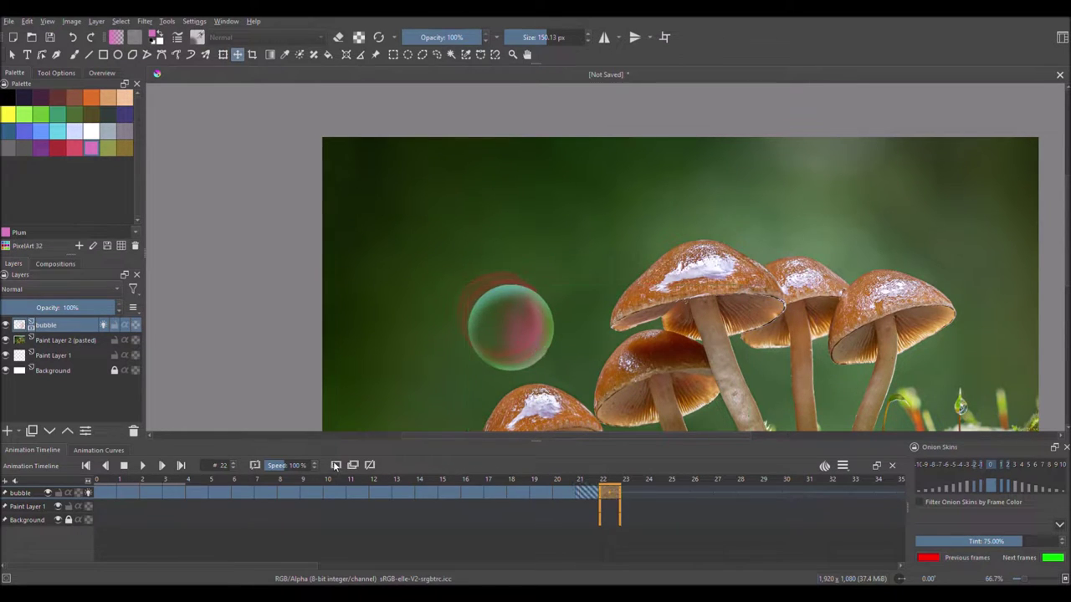
pyautogui.press('.')
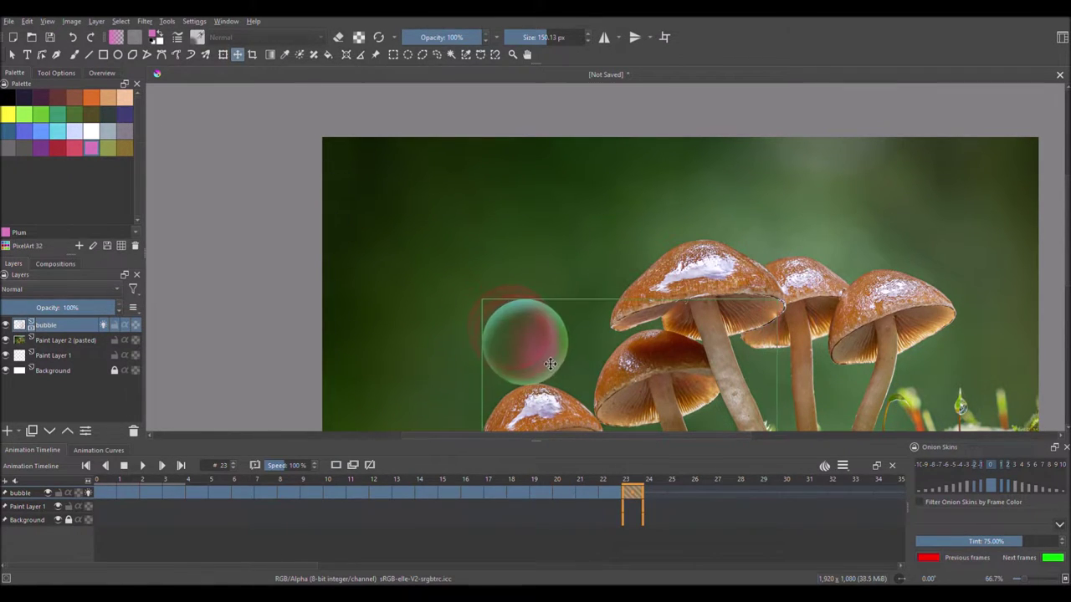
# Step: Reposition the bubble on frame 25, then compare frames 25 and 26
pyautogui.scroll(2, 546, 347)
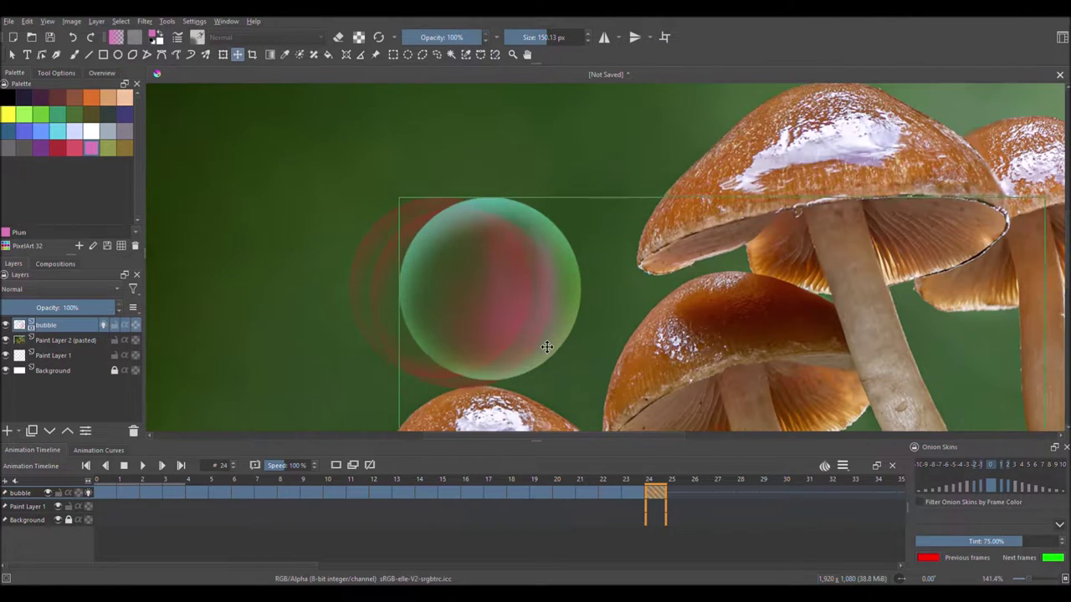
pyautogui.press('.')
pyautogui.scroll(-1, 548, 345)
pyautogui.moveTo(536, 334); pyautogui.dragTo(502, 301)
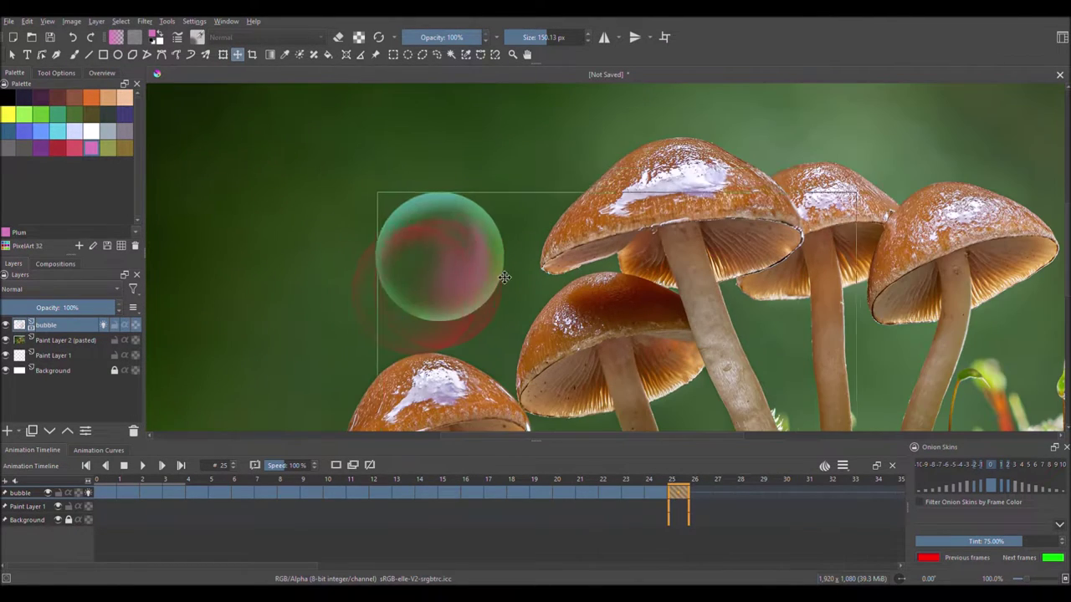
pyautogui.scroll(2, 496, 284)
pyautogui.press('.')
pyautogui.press(',')
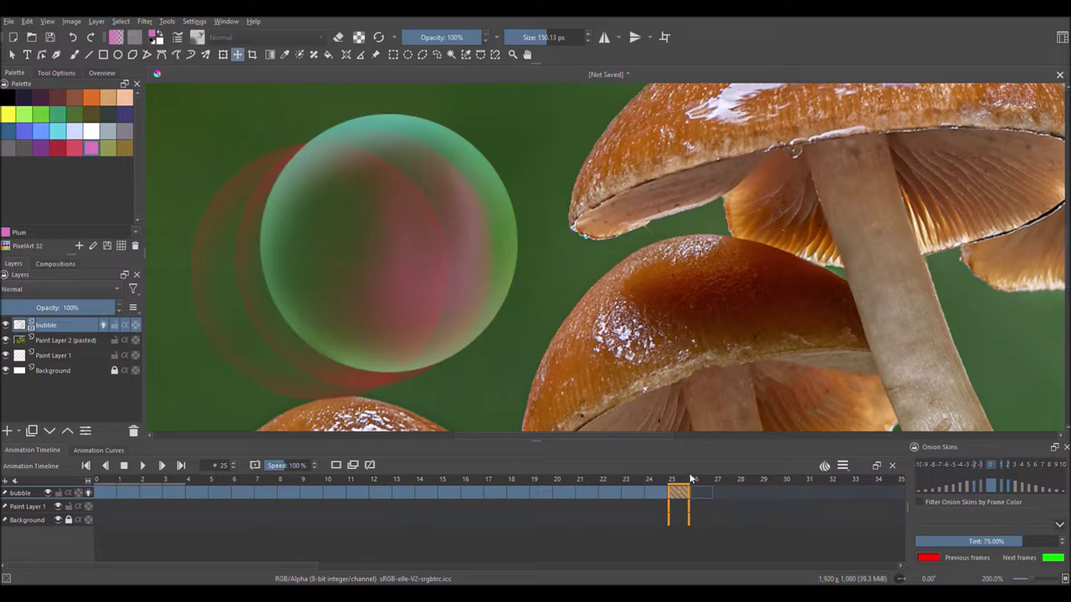
pyautogui.press('.')
# Step: Move the bubble up and right on frames 26 through 30
pyautogui.moveTo(438, 241)
pyautogui.mouseDown()
pyautogui.moveTo(460, 222)
pyautogui.moveTo(514, 206)
pyautogui.moveTo(505, 220)
pyautogui.mouseUp()
pyautogui.press('.')
pyautogui.press('.')
pyautogui.scroll(-1, 527, 242)
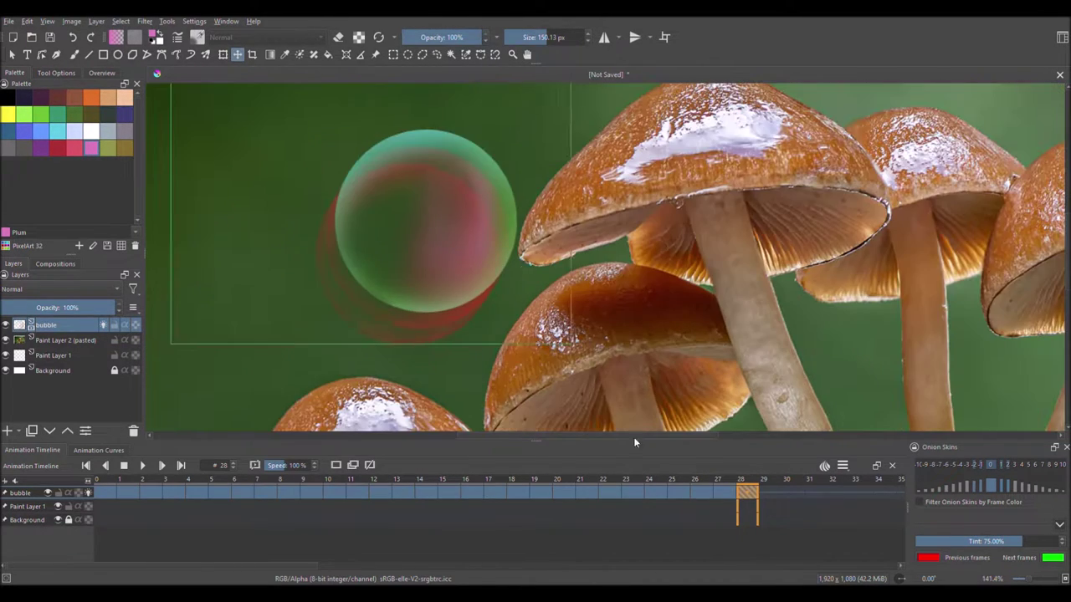
pyautogui.press('.')
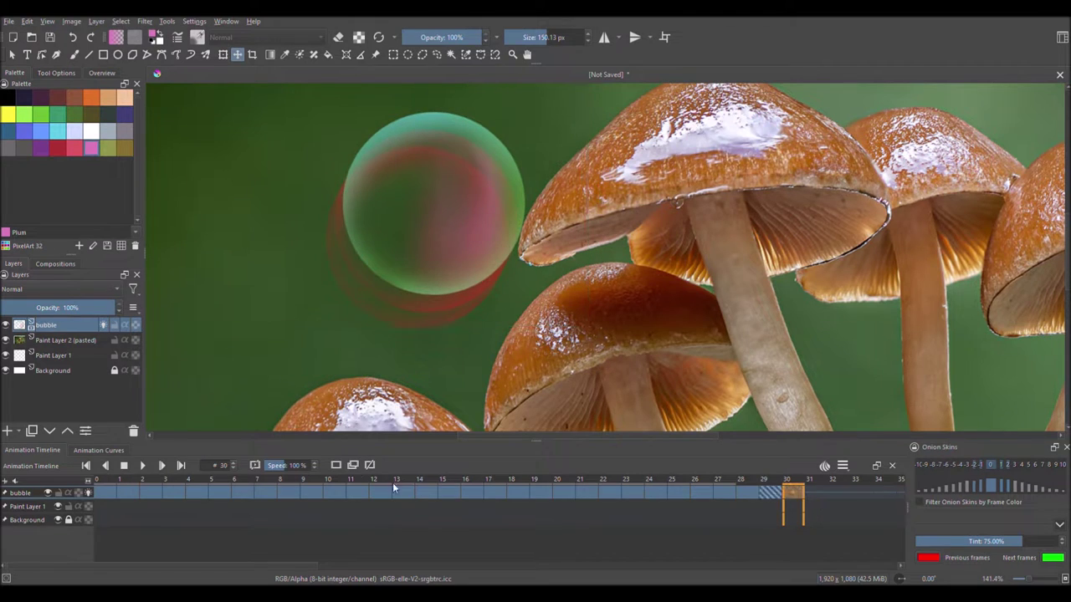
pyautogui.moveTo(474, 210); pyautogui.dragTo(482, 189)
pyautogui.press('.')
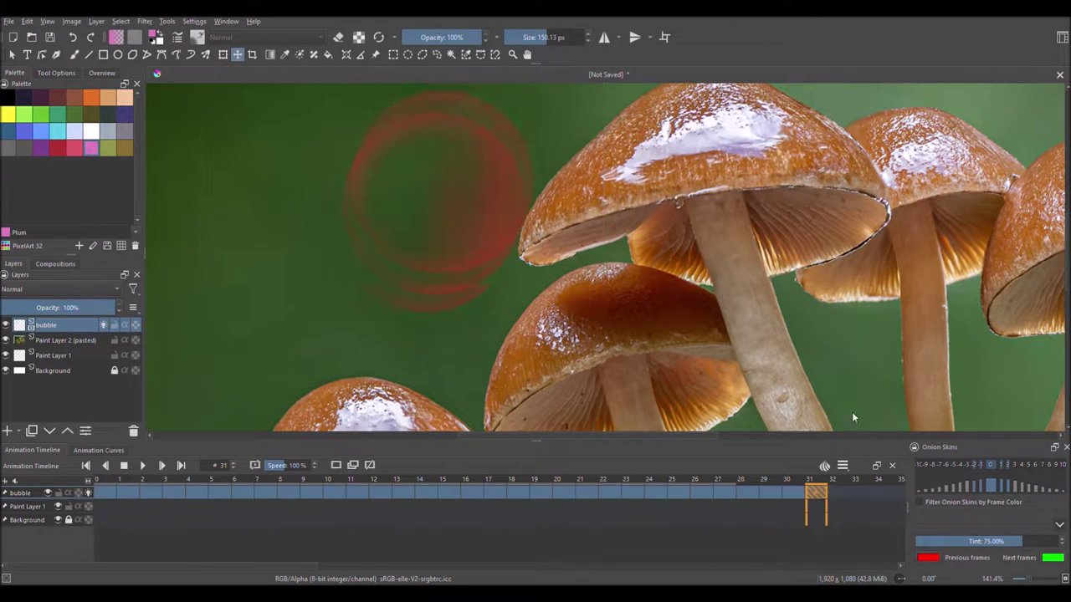
pyautogui.scroll(2, 525, 132)
# Step: Place and shift the bubble on frames 32 and 33, ending at frame 34
pyautogui.press('.')
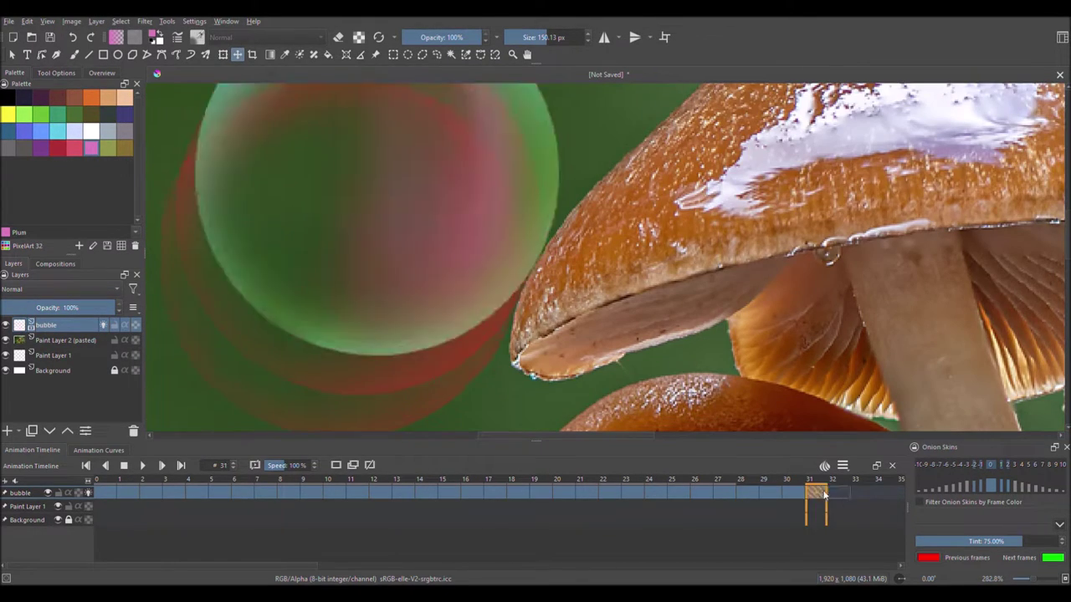
pyautogui.press('.')
pyautogui.scroll(-2, 518, 267)
pyautogui.moveTo(461, 240); pyautogui.dragTo(465, 226)
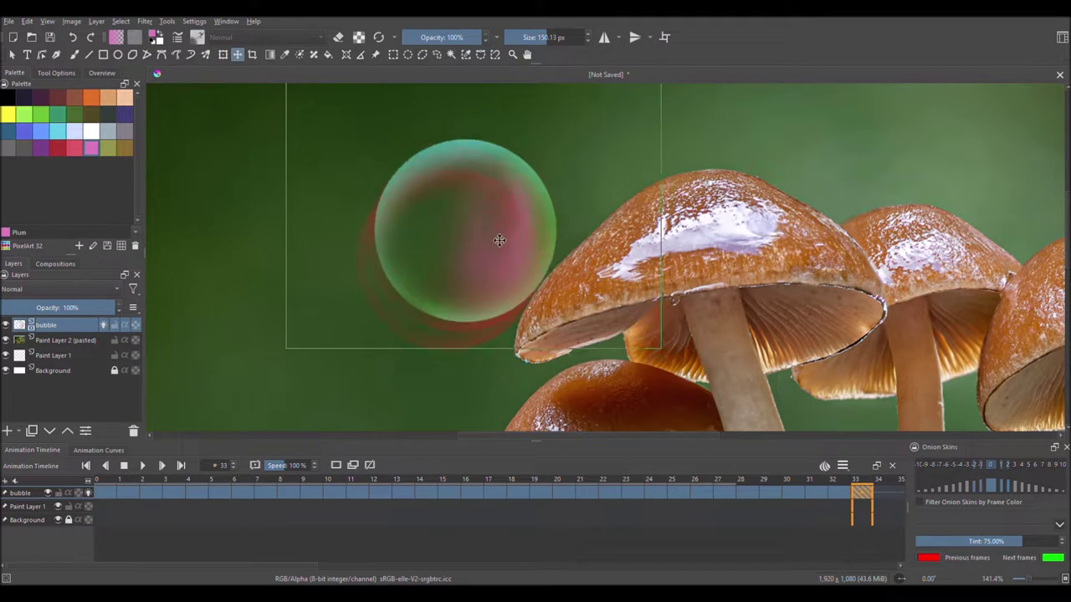
pyautogui.scroll(-2, 519, 251)
pyautogui.click(881, 494)
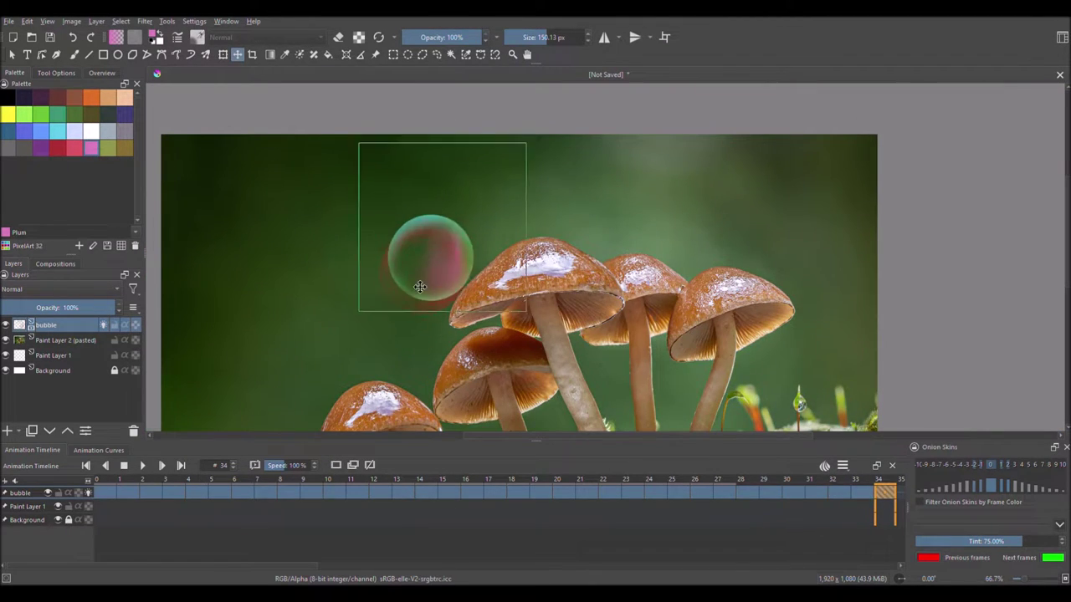
pyautogui.scroll(2, 419, 287)
pyautogui.scroll(-2, 369, 296)
# Step: Paste the bubble onto frames 36, 37 and 38
pyautogui.press('.')
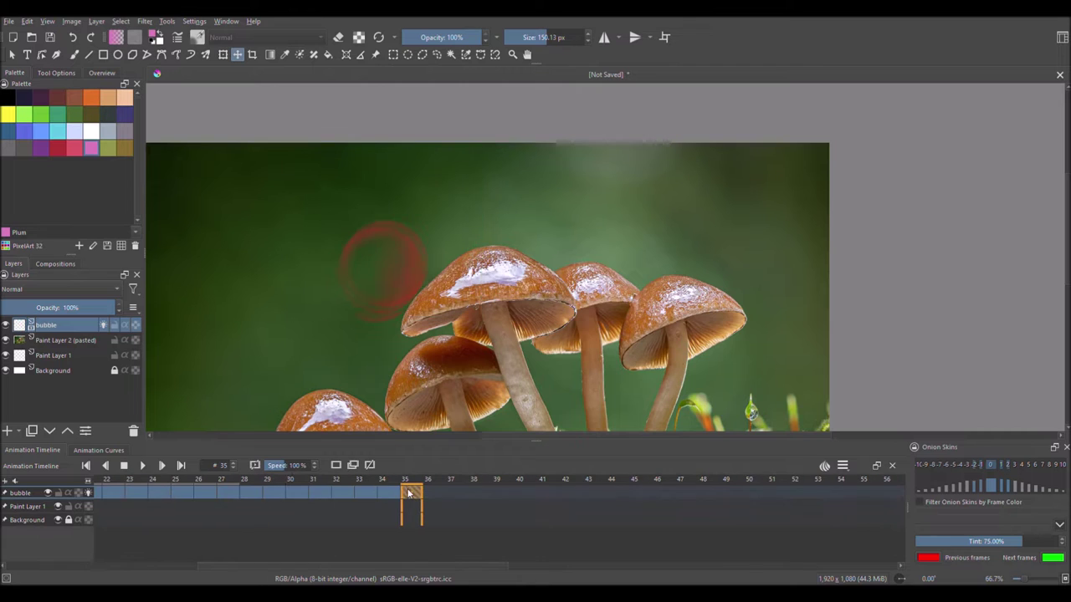
pyautogui.scroll(4, 519, 251)
pyautogui.scroll(-1, 490, 301)
pyautogui.press('.')
pyautogui.hotkey('ctrl', 'v')
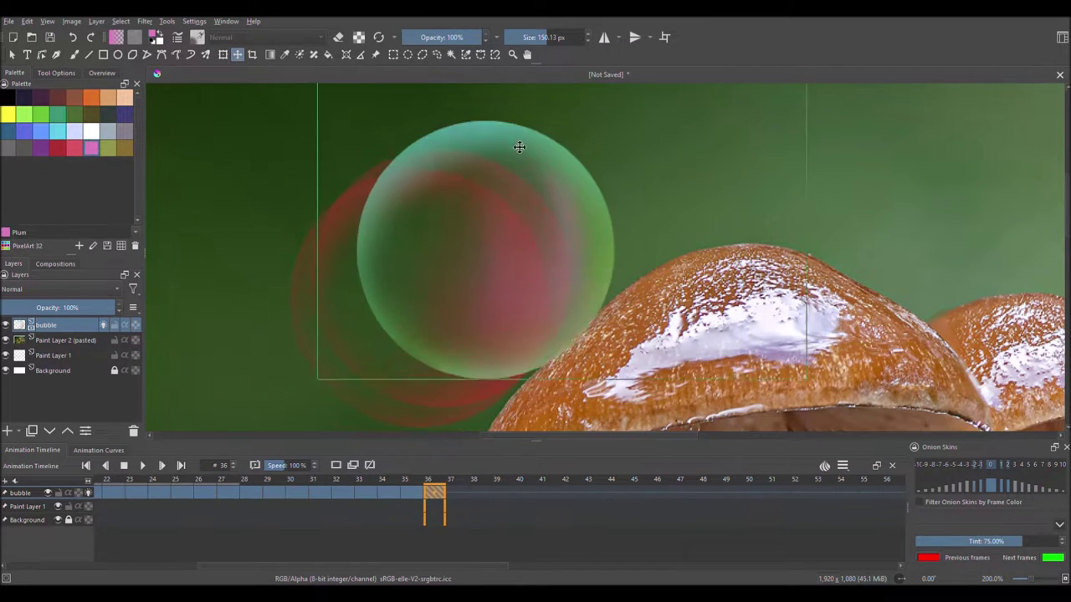
pyautogui.press('.')
pyautogui.hotkey('ctrl', 'v')
pyautogui.scroll(-5, 524, 146)
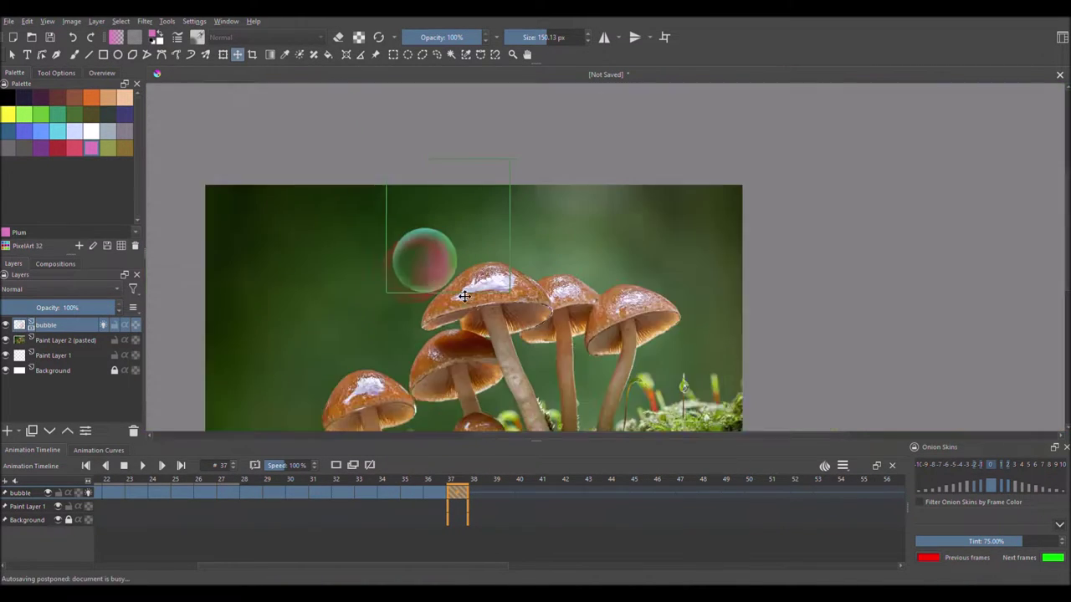
pyautogui.scroll(2, 445, 255)
pyautogui.press('.')
pyautogui.hotkey('ctrl', 'v')
# Step: Paste the bubble onto frames 39–42, moving it into place on frames 41 and 42
pyautogui.scroll(2, 448, 265)
pyautogui.hotkey('ctrl', 'v')
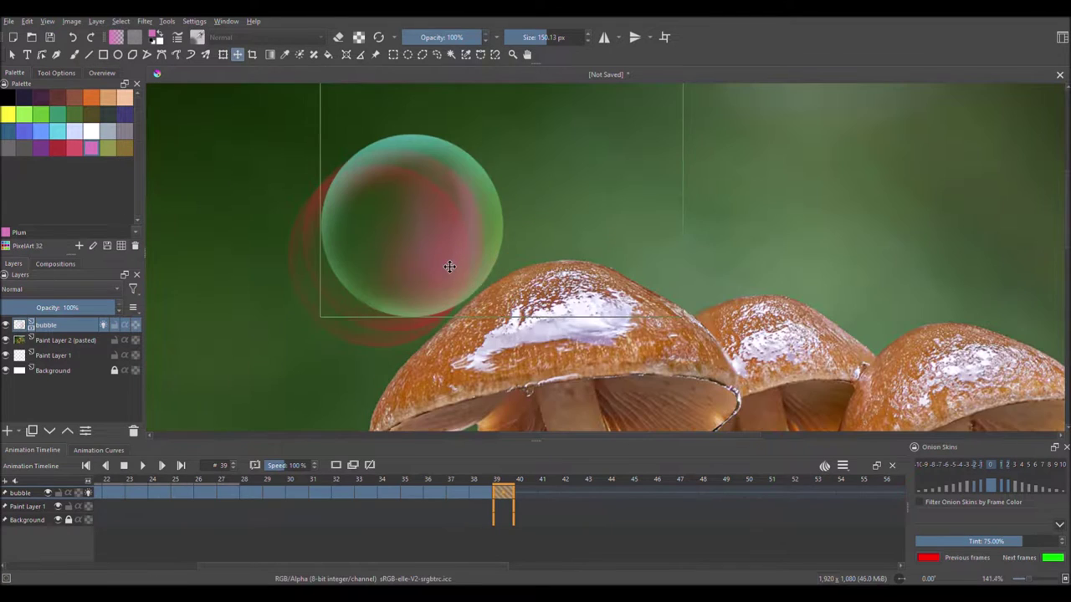
pyautogui.scroll(-1, 448, 265)
pyautogui.press('.')
pyautogui.hotkey('ctrl', 'v')
pyautogui.press('.')
pyautogui.hotkey('ctrl', 'v')
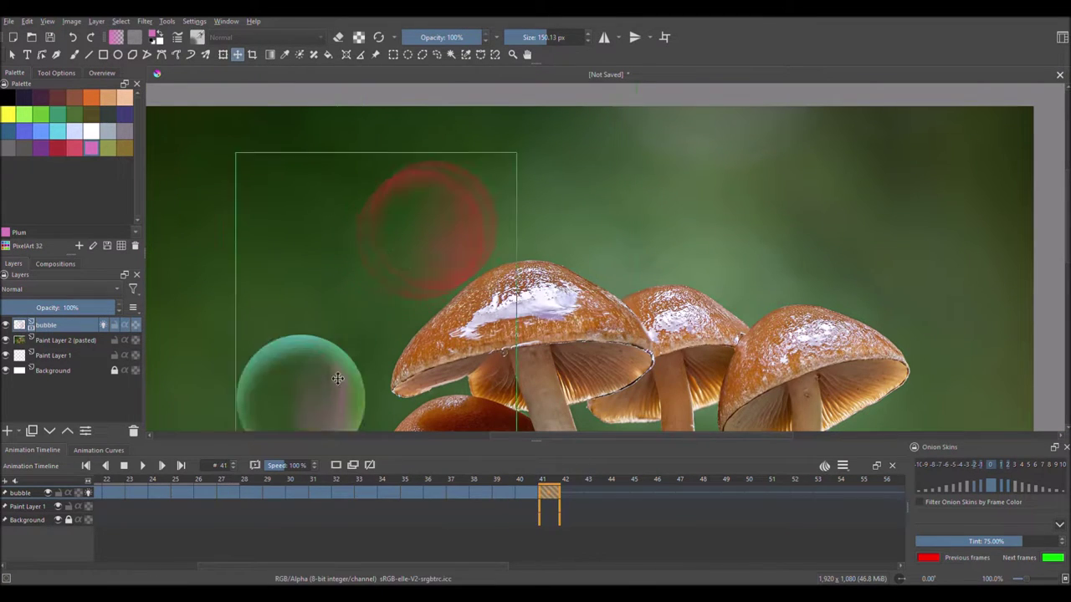
pyautogui.moveTo(335, 375); pyautogui.dragTo(478, 204)
pyautogui.press('.')
pyautogui.hotkey('ctrl', 'v')
pyautogui.moveTo(328, 390); pyautogui.dragTo(496, 205)
# Step: Start transforming the bubble with Ctrl+T and paste a copy onto frame 43
pyautogui.scroll(2, 509, 225)
pyautogui.scroll(-2, 494, 276)
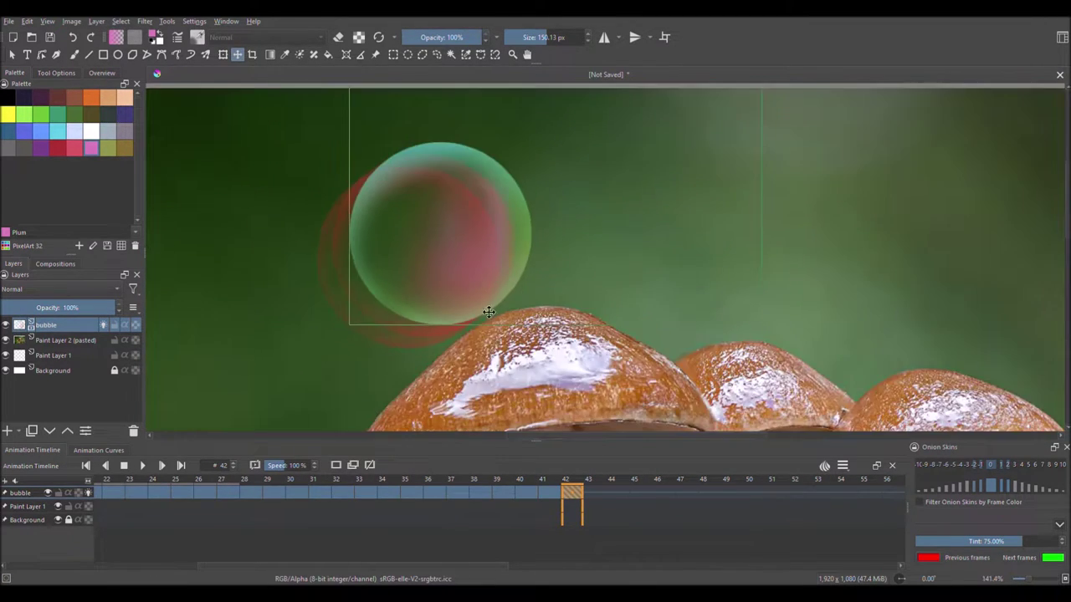
pyautogui.scroll(-2, 481, 284)
pyautogui.scroll(1, 468, 276)
pyautogui.hotkey('ctrl', 't')
pyautogui.scroll(2, 586, 251)
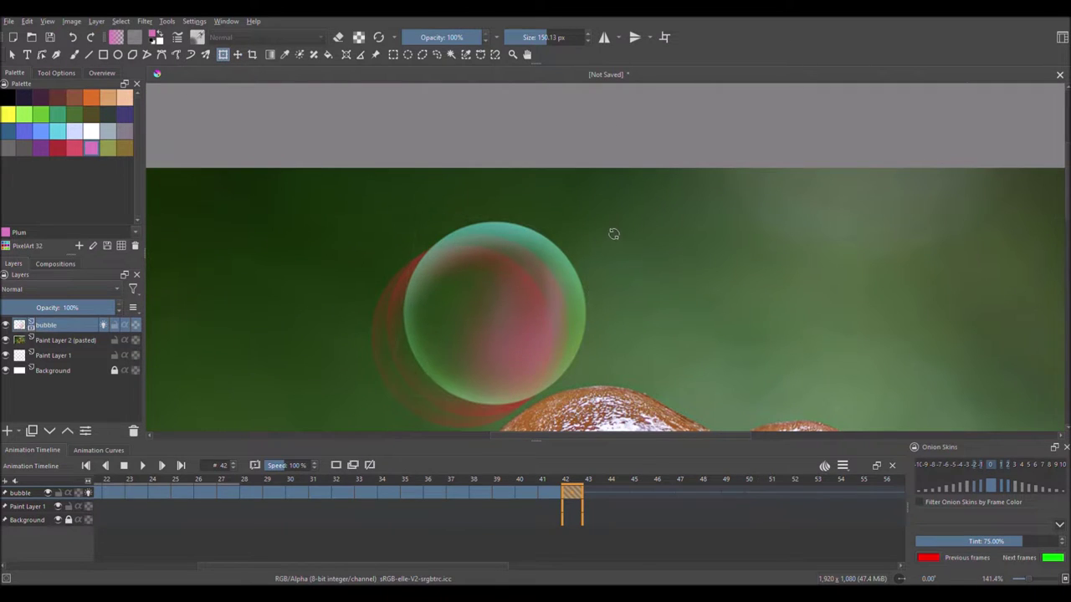
pyautogui.scroll(-1, 613, 234)
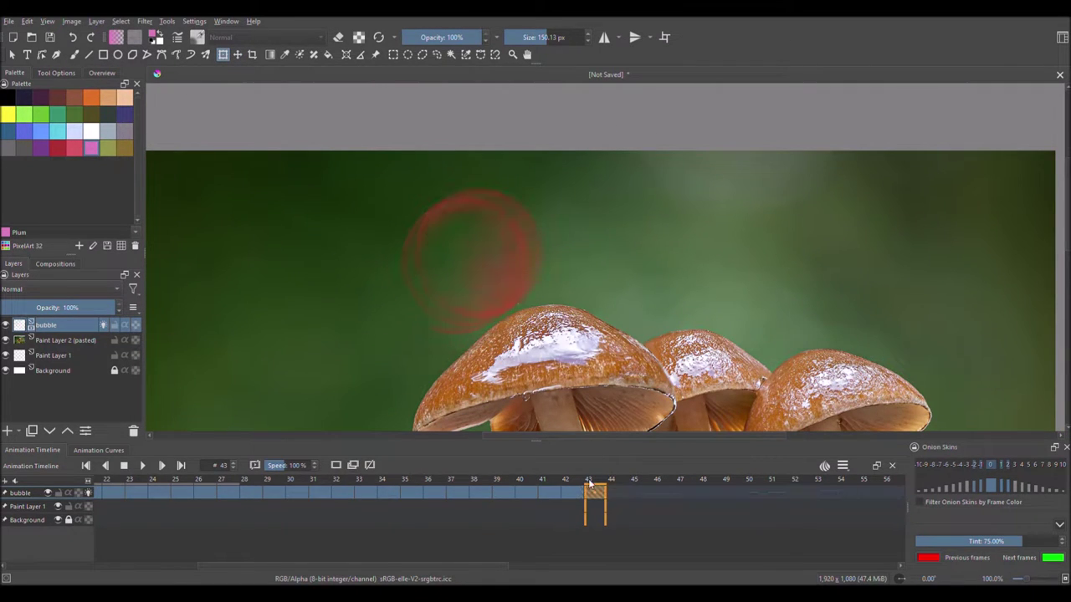
pyautogui.click(595, 493)
pyautogui.hotkey('ctrl', 'v')
pyautogui.press('t')
# Step: Paste the bubble onto frames 45 and 46, moving it up and right on 46
pyautogui.scroll(2, 502, 268)
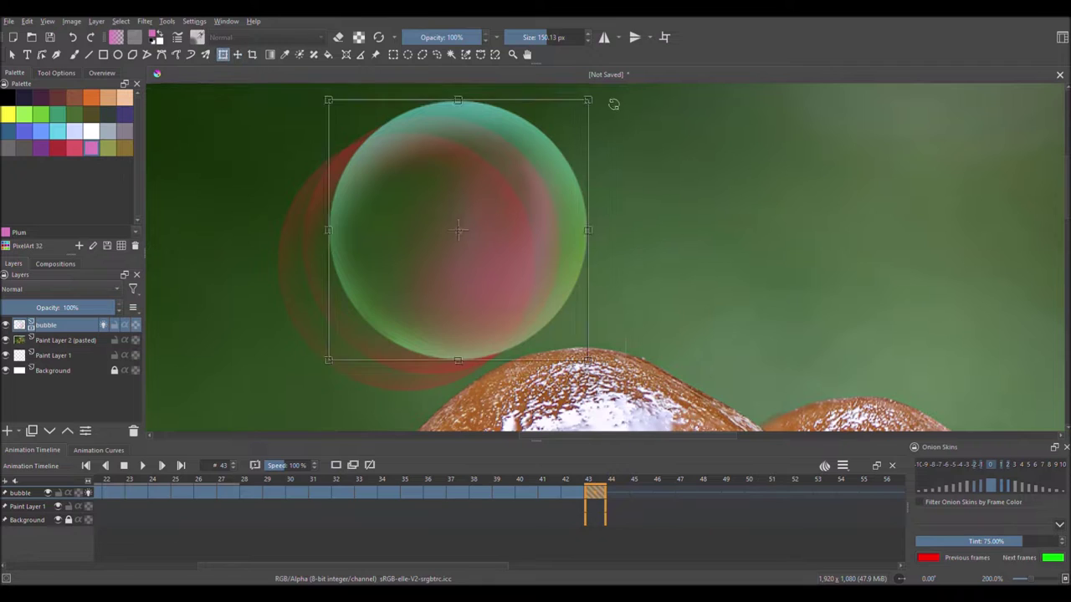
pyautogui.scroll(-2, 613, 104)
pyautogui.press('t')
pyautogui.scroll(1, 522, 200)
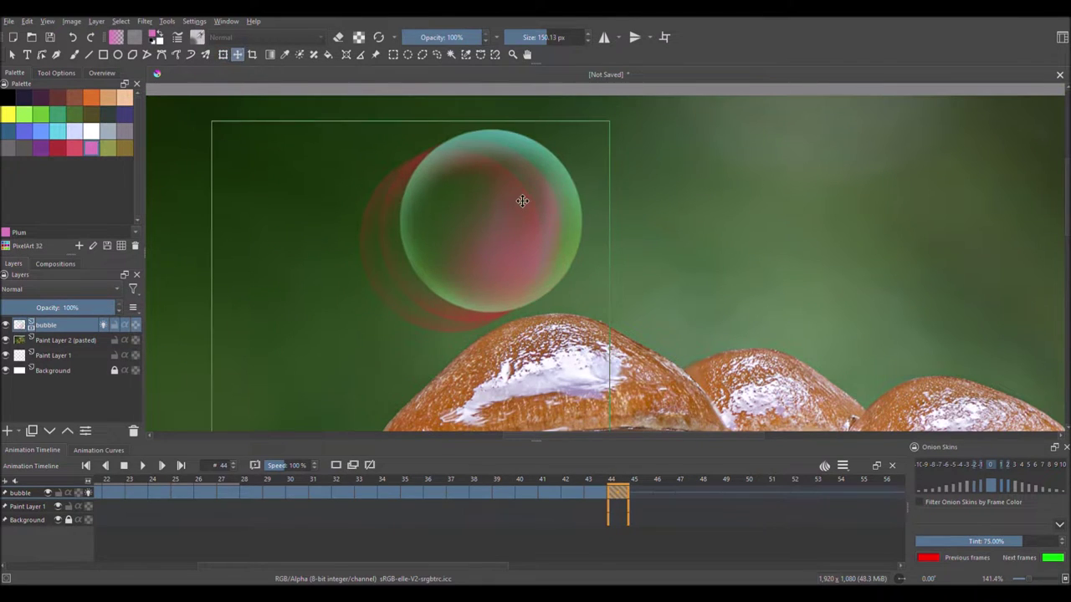
pyautogui.press('Right')
pyautogui.hotkey('ctrl', 'v')
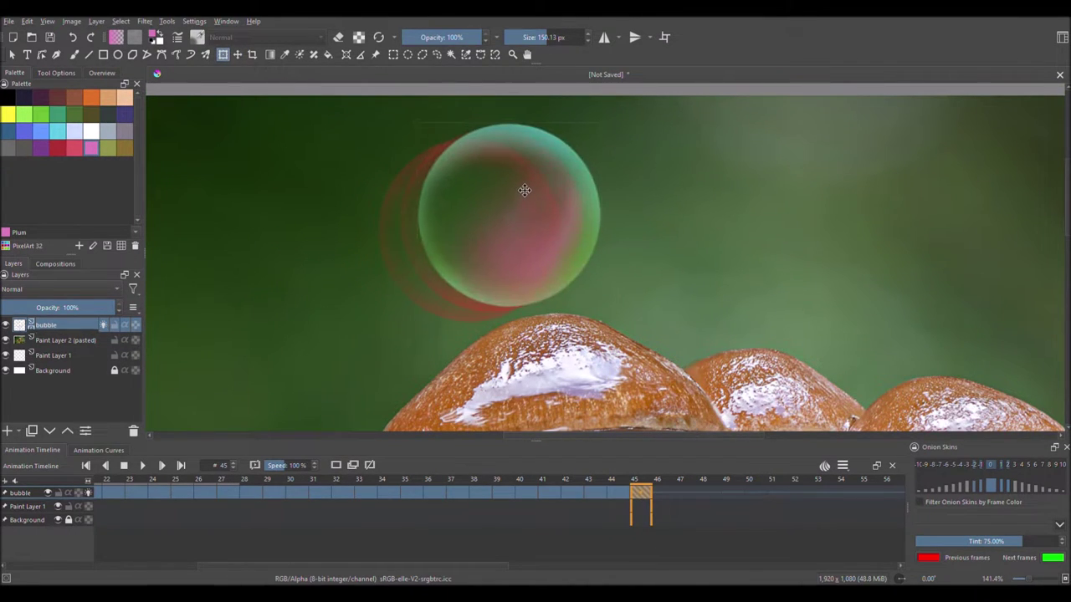
pyautogui.press('Right')
pyautogui.hotkey('ctrl', 'v')
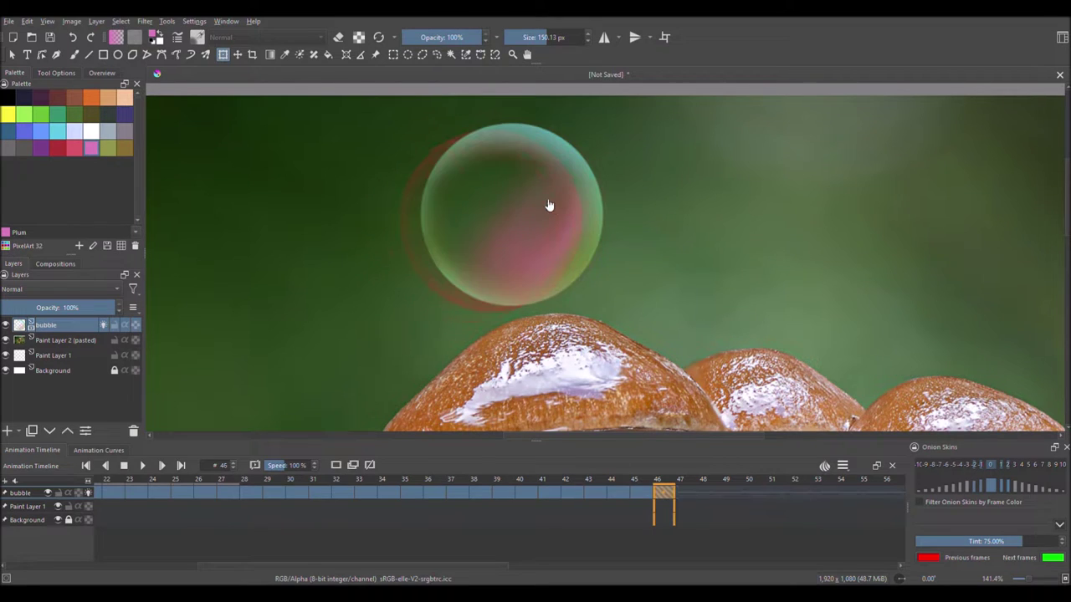
pyautogui.moveTo(561, 203)
pyautogui.mouseDown()
pyautogui.moveTo(582, 181)
pyautogui.moveTo(681, 202)
pyautogui.moveTo(693, 188)
pyautogui.mouseUp()
# Step: Paste the bubble onto frames 47–50, then shift the frame 51 copy right and down
pyautogui.press('Right')
pyautogui.hotkey('ctrl', 'v')
pyautogui.press('Right')
pyautogui.hotkey('ctrl', 'v')
pyautogui.hotkey('ctrl', 'v')
pyautogui.hotkey('ctrl', 'v')
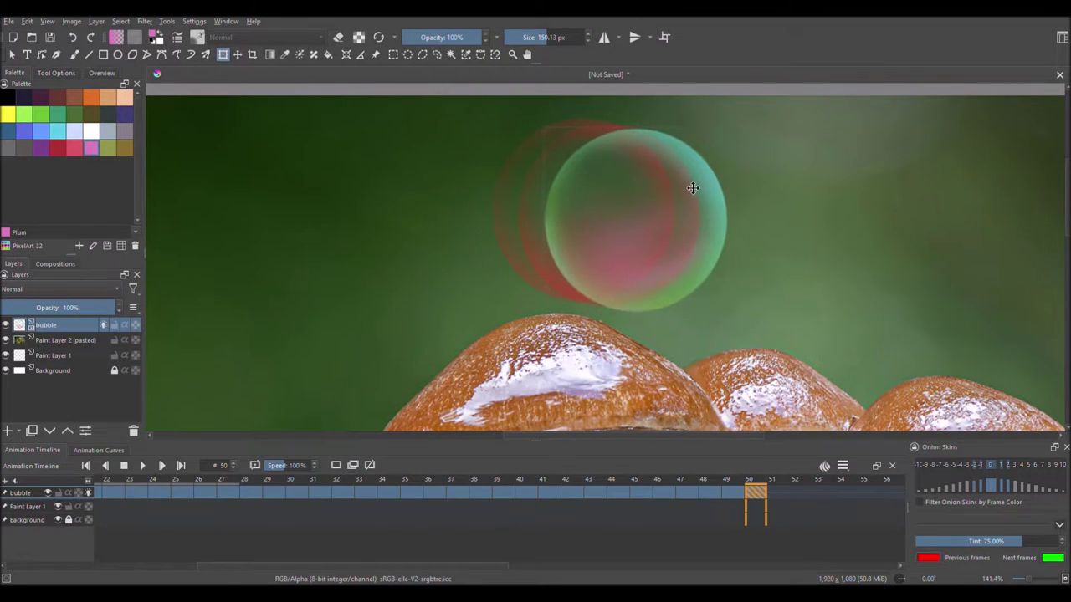
pyautogui.press('Right')
pyautogui.hotkey('ctrl', 'v')
pyautogui.moveTo(704, 233); pyautogui.dragTo(732, 246)
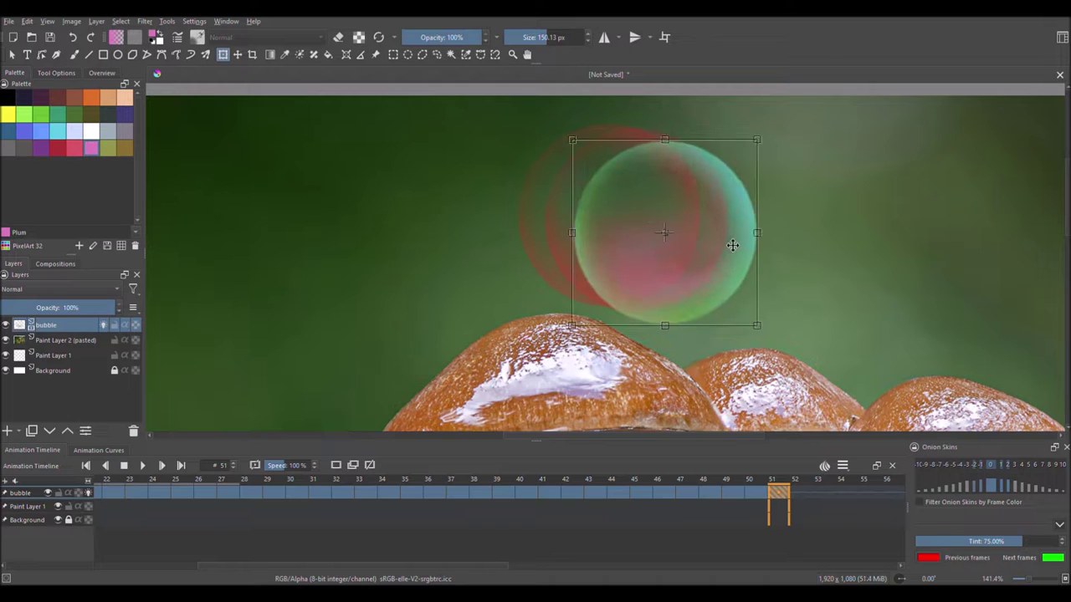
pyautogui.press('Return')
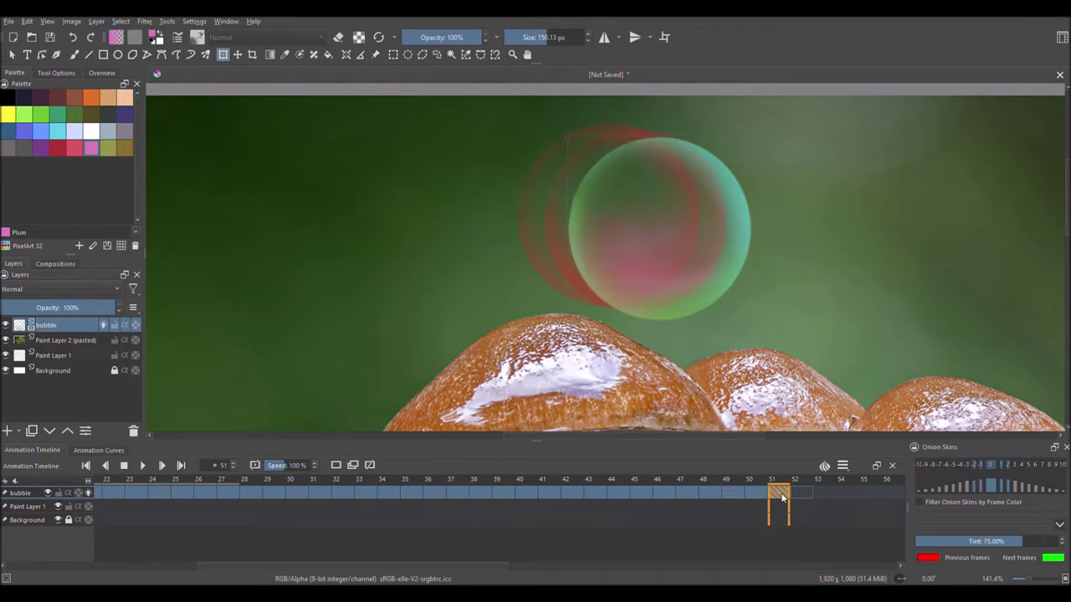
# Step: Paste bubble copies onto frames 52 and 53, shifting each further right
pyautogui.press('Right')
pyautogui.hotkey('ctrl', 'v')
pyautogui.moveTo(717, 215); pyautogui.dragTo(739, 225)
pyautogui.press('Return')
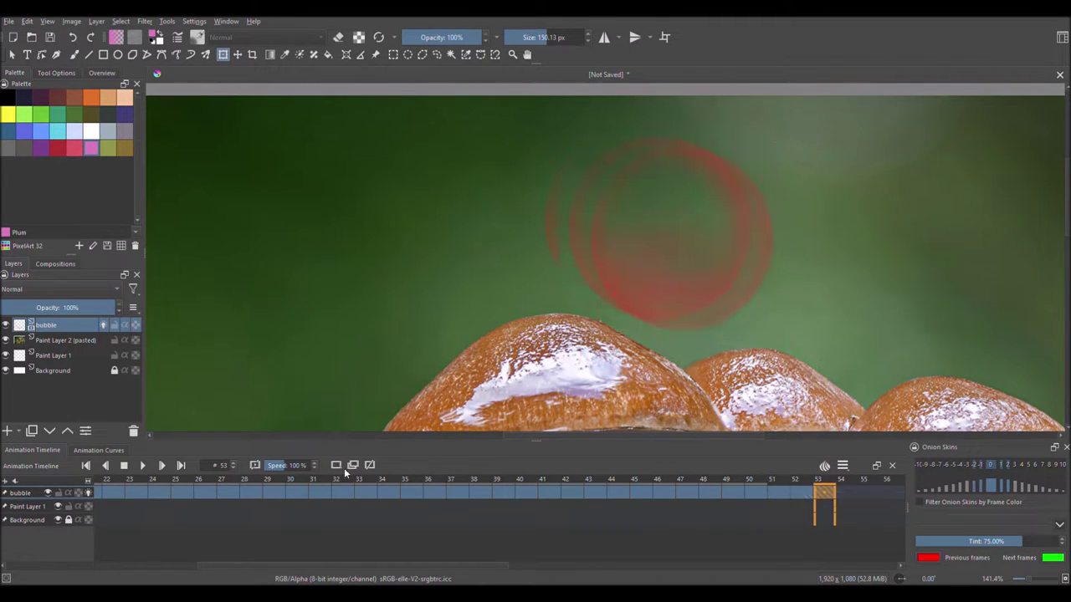
pyautogui.press('Right')
pyautogui.hotkey('ctrl', 'v')
pyautogui.moveTo(747, 272)
pyautogui.mouseDown()
pyautogui.moveTo(770, 277)
pyautogui.moveTo(801, 249)
pyautogui.moveTo(906, 246)
pyautogui.mouseUp()
pyautogui.press('Return')
# Step: Paste bubble copies onto frames 54 through 57, applying each position
pyautogui.press('Right')
pyautogui.hotkey('ctrl', 'v')
pyautogui.hotkey('ctrl', 'v')
pyautogui.press('Return')
pyautogui.press('Right')
pyautogui.hotkey('ctrl', 'v')
pyautogui.press('Return')
pyautogui.press('Right')
pyautogui.hotkey('ctrl', 'v')
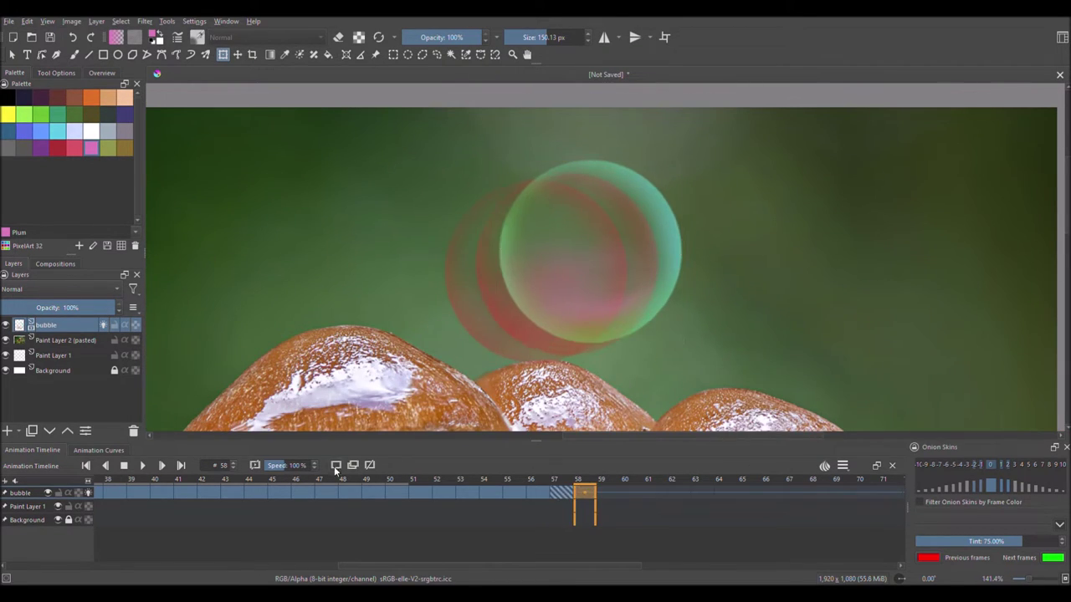
# Step: Paste the bubble and shift it right on frames 58 through 61
pyautogui.hotkey('ctrl', 'v')
pyautogui.moveTo(564, 248); pyautogui.dragTo(679, 227)
pyautogui.press('Return')
pyautogui.press('Right')
pyautogui.hotkey('ctrl', 'v')
pyautogui.moveTo(585, 242); pyautogui.dragTo(700, 204)
pyautogui.press('Return')
pyautogui.press('Right')
pyautogui.hotkey('ctrl', 'v')
pyautogui.moveTo(498, 235); pyautogui.dragTo(700, 175)
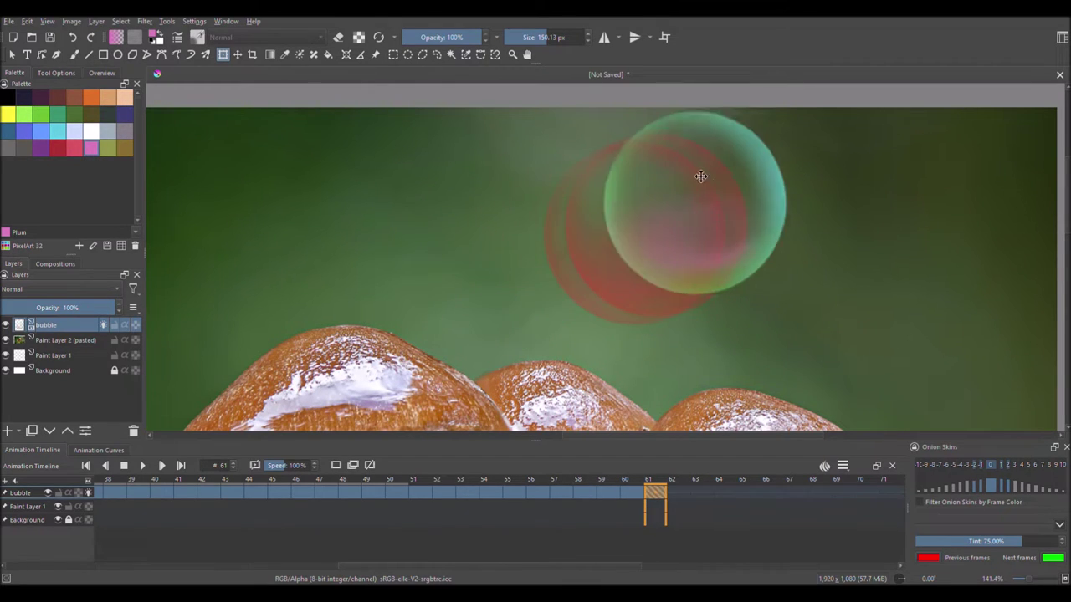
# Step: Add bubble keyframes on frames 62 to 64, nudging the bubble up and right
pyautogui.click(688, 499)
pyautogui.hotkey('ctrl', 'v')
pyautogui.moveTo(547, 239); pyautogui.dragTo(745, 184)
pyautogui.press('Return')
pyautogui.press('Right')
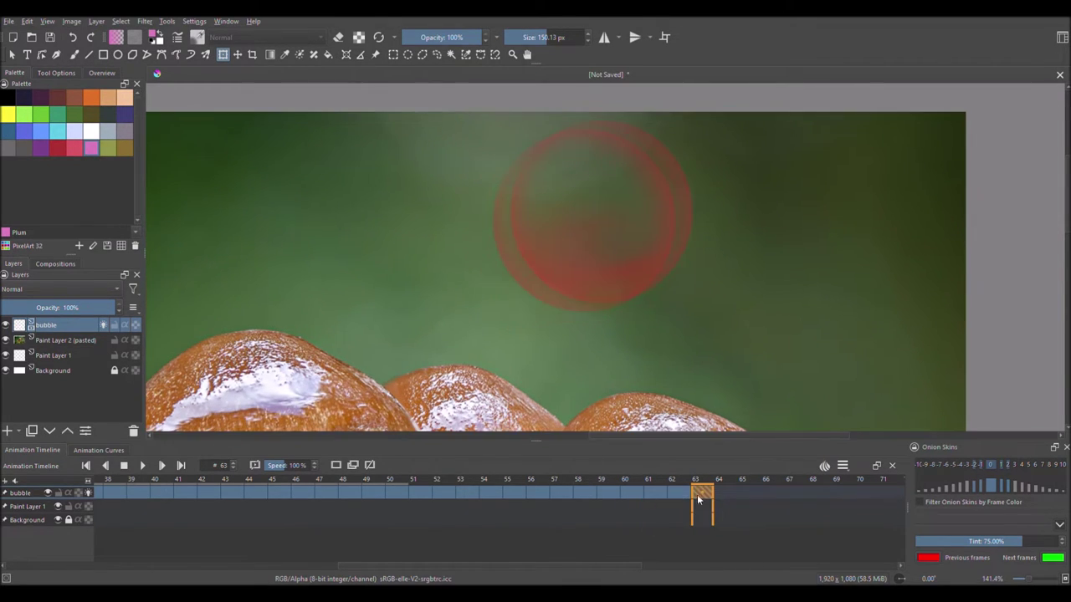
pyautogui.hotkey('ctrl', 'v')
pyautogui.moveTo(437, 230); pyautogui.dragTo(653, 177)
pyautogui.press('Return')
pyautogui.press('Right')
pyautogui.hotkey('ctrl', 'v')
pyautogui.moveTo(435, 228); pyautogui.dragTo(678, 170)
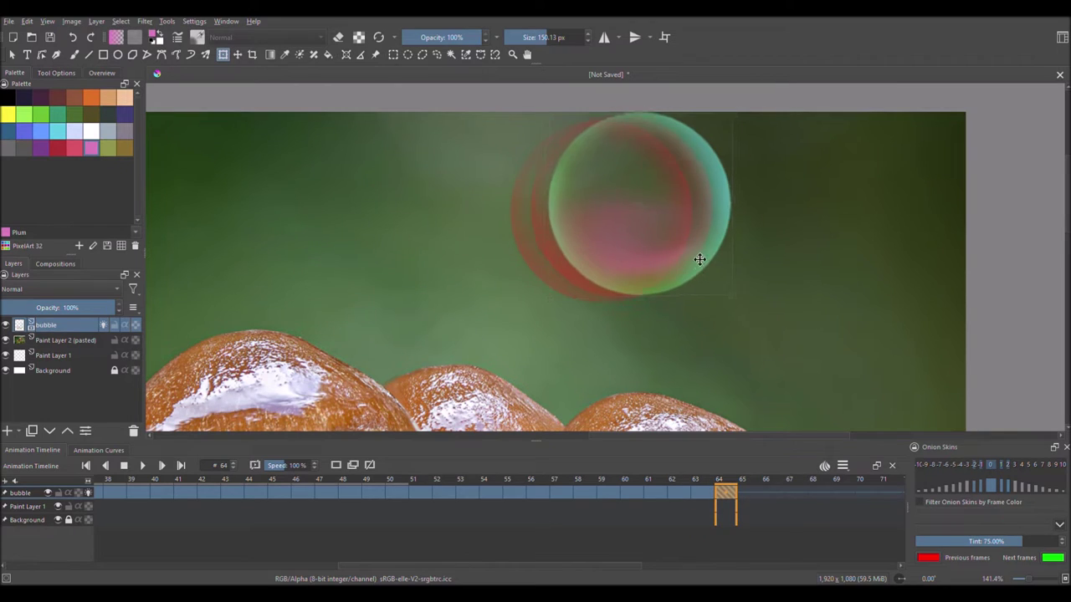
# Step: Continue the bubble rightward with pasted keyframes on frames 65 to 68
pyautogui.click(742, 499)
pyautogui.hotkey('ctrl', 'v')
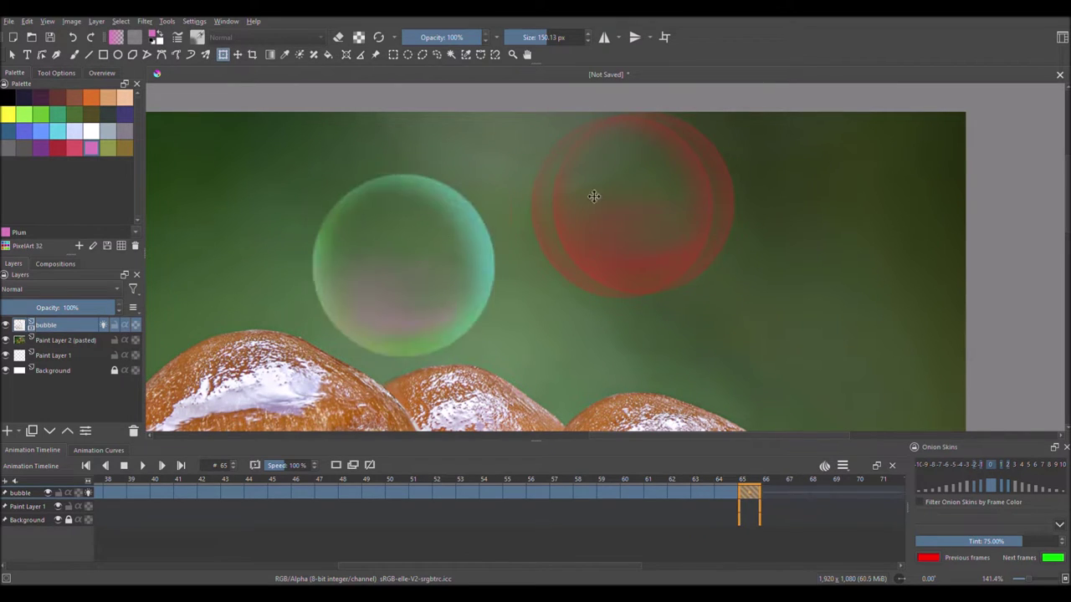
pyautogui.moveTo(425, 235); pyautogui.dragTo(702, 174)
pyautogui.press('Return')
pyautogui.press('Right')
pyautogui.hotkey('ctrl', 'v')
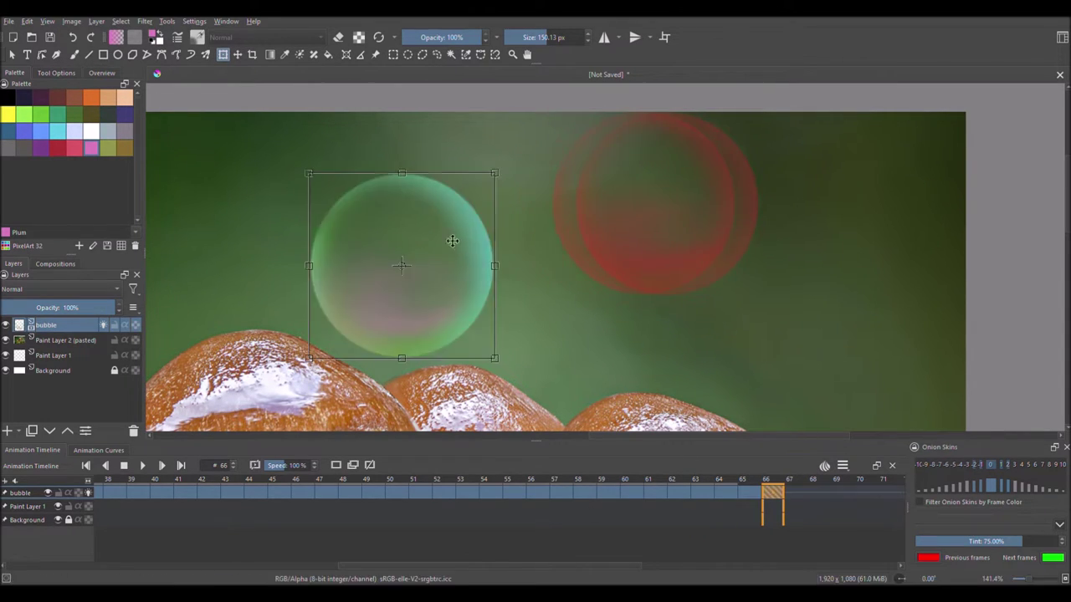
pyautogui.moveTo(419, 251); pyautogui.dragTo(745, 185)
pyautogui.press('Return')
pyautogui.press('Right')
pyautogui.hotkey('ctrl', 'v')
pyautogui.moveTo(410, 265); pyautogui.dragTo(729, 184)
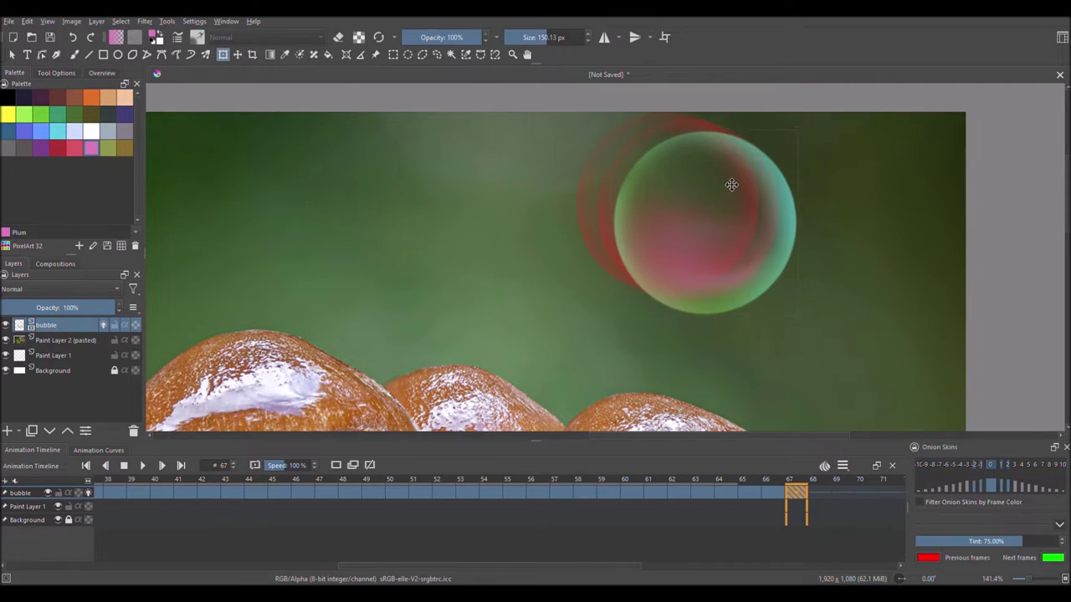
pyautogui.press('Return')
pyautogui.press('Right')
pyautogui.hotkey('ctrl', 'v')
pyautogui.moveTo(410, 266); pyautogui.dragTo(760, 198)
# Step: Carry the bubble further right across the green background on frames 69 to 72
pyautogui.press('Return')
pyautogui.press('Right')
pyautogui.hotkey('ctrl', 'v')
pyautogui.moveTo(427, 233); pyautogui.dragTo(758, 213)
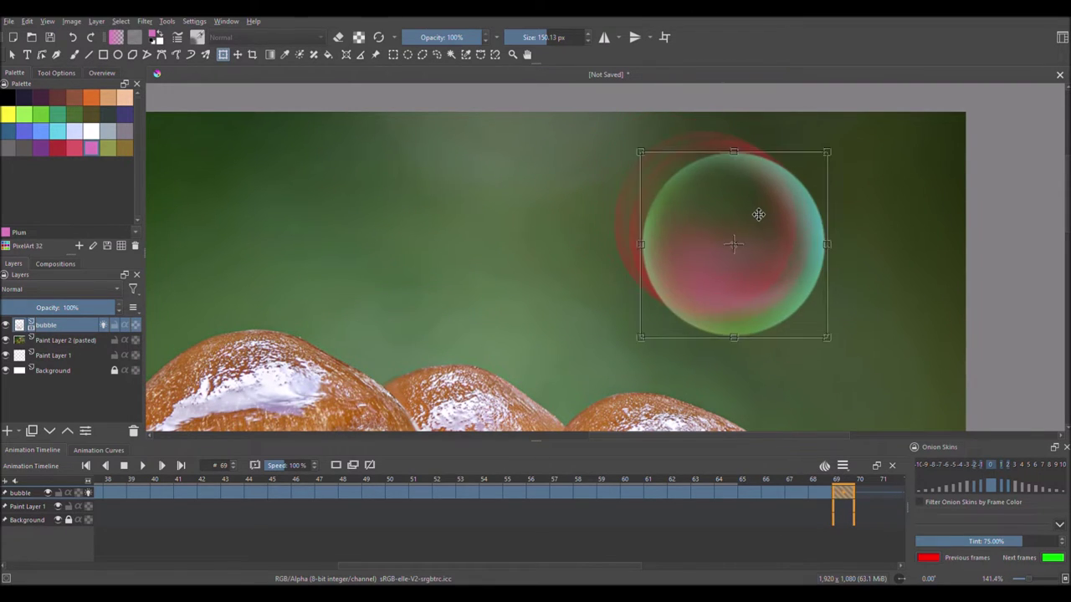
pyautogui.press('Return')
pyautogui.press('Right')
pyautogui.hotkey('ctrl', 'v')
pyautogui.moveTo(447, 248); pyautogui.dragTo(790, 241)
pyautogui.press('Return')
pyautogui.press('Right')
pyautogui.hotkey('ctrl', 'v')
pyautogui.moveTo(446, 250); pyautogui.dragTo(810, 246)
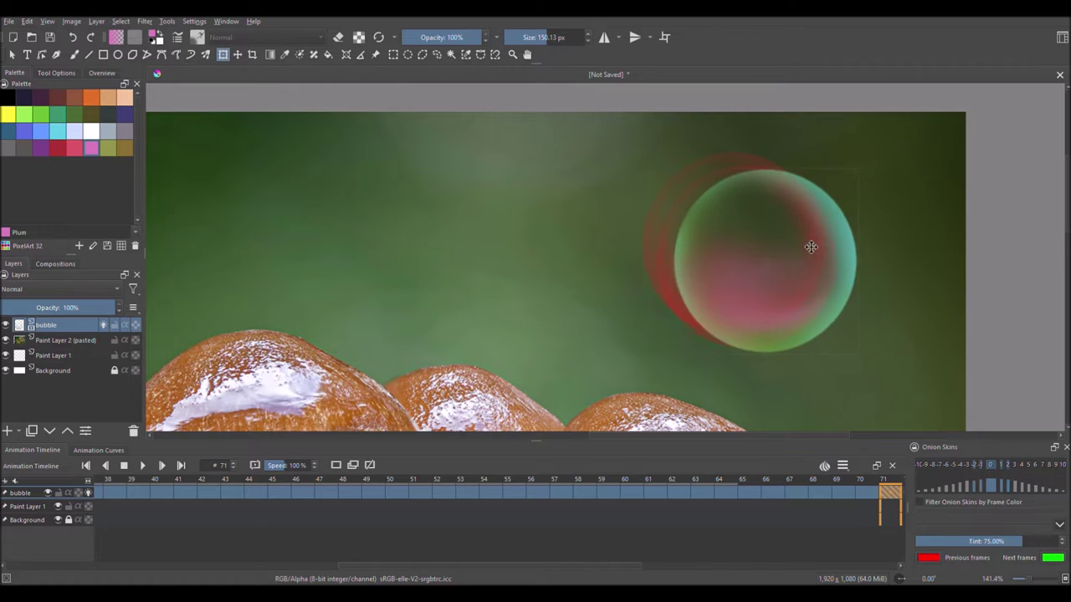
pyautogui.press('Return')
pyautogui.press('Right')
pyautogui.hotkey('ctrl', 'v')
pyautogui.moveTo(401, 266); pyautogui.dragTo(793, 244)
# Step: Paste the bubble and drag it right on frames 73 to 76
pyautogui.press('Return')
pyautogui.press('Right')
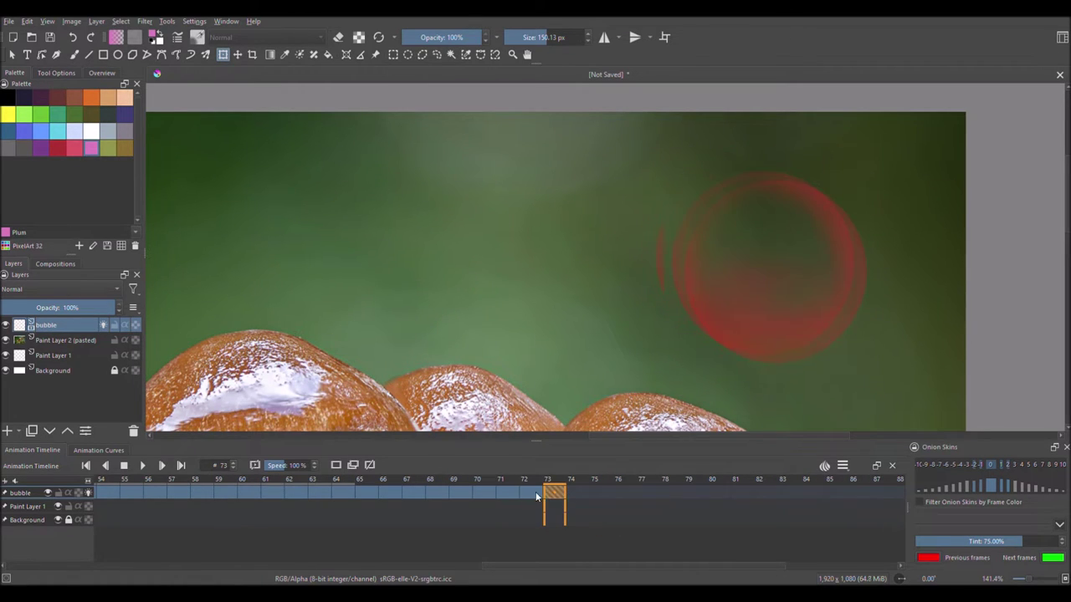
pyautogui.hotkey('ctrl', 'v')
pyautogui.moveTo(402, 266); pyautogui.dragTo(843, 277)
pyautogui.press('Return')
pyautogui.press('Right')
pyautogui.hotkey('ctrl', 'v')
pyautogui.moveTo(401, 265); pyautogui.dragTo(815, 268)
pyautogui.press('Return')
pyautogui.press('Right')
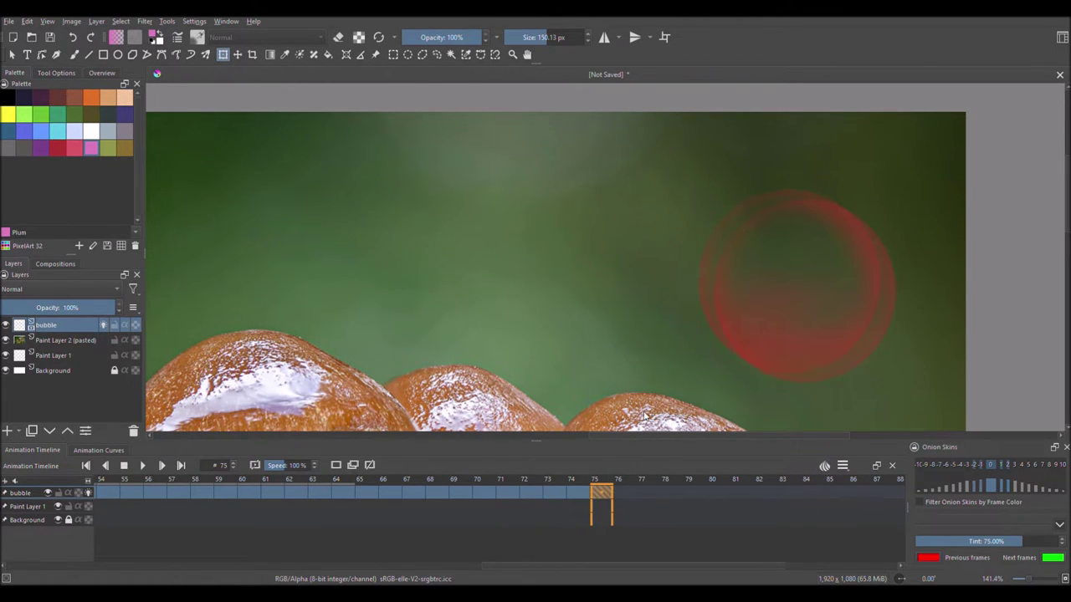
pyautogui.hotkey('ctrl', 'v')
pyautogui.moveTo(433, 243); pyautogui.dragTo(817, 265)
pyautogui.press('Return')
pyautogui.press('Right')
pyautogui.hotkey('ctrl', 'v')
pyautogui.moveTo(443, 234); pyautogui.dragTo(872, 271)
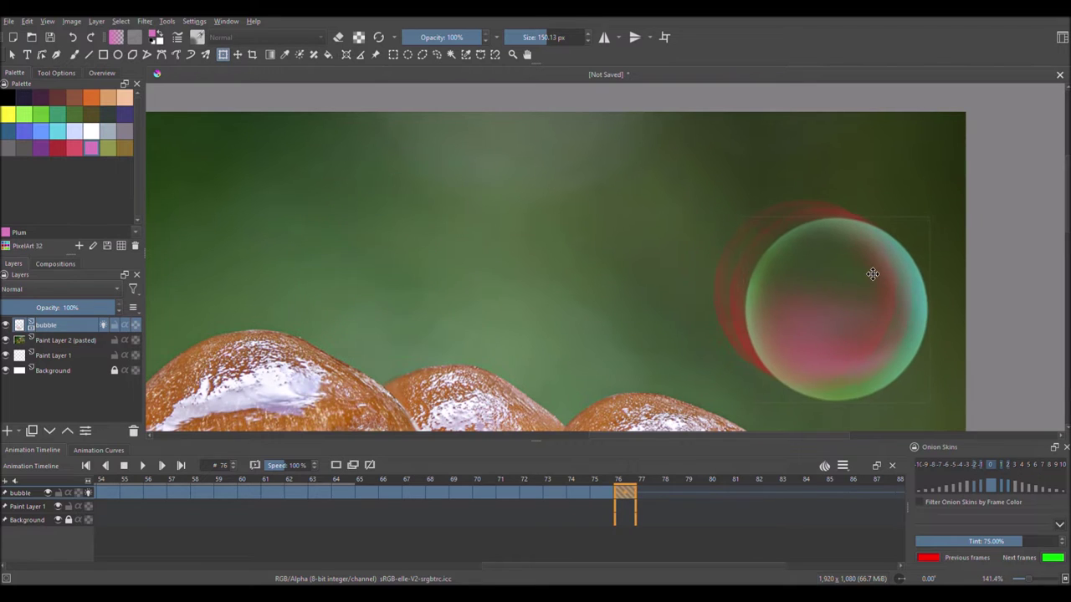
# Step: Move the bubble toward the photo's right edge on frames 77 to 80
pyautogui.press('Return')
pyautogui.press('Right')
pyautogui.hotkey('ctrl', 'v')
pyautogui.moveTo(406, 263); pyautogui.dragTo(846, 320)
pyautogui.press('Return')
pyautogui.press('Right')
pyautogui.hotkey('ctrl', 'v')
pyautogui.moveTo(410, 260); pyautogui.dragTo(862, 330)
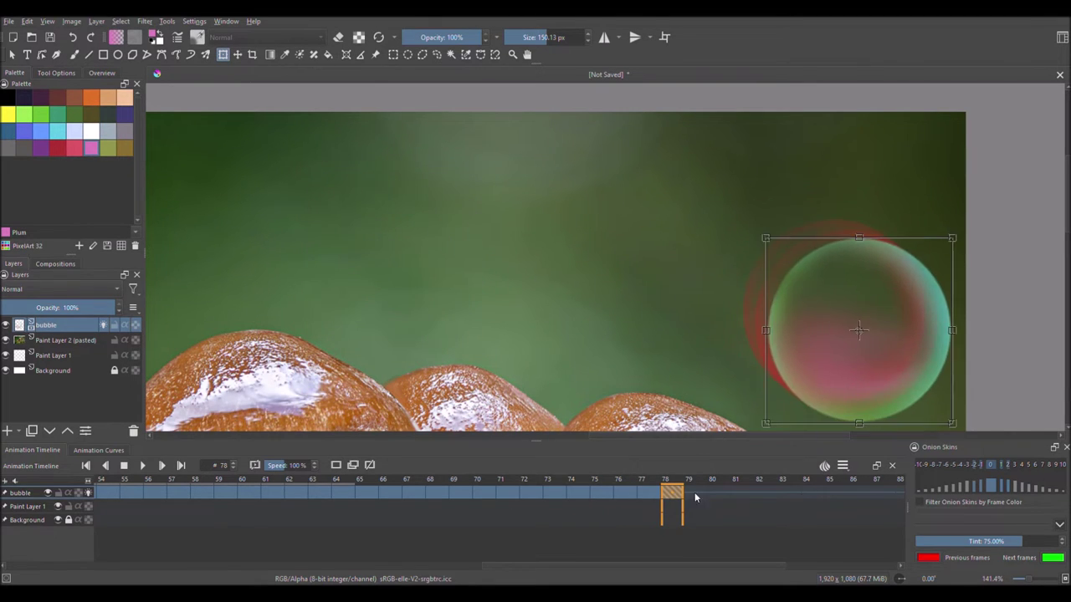
pyautogui.press('Return')
pyautogui.press('Right')
pyautogui.hotkey('ctrl', 'v')
pyautogui.moveTo(451, 234); pyautogui.dragTo(921, 316)
pyautogui.press('Return')
pyautogui.press('Right')
pyautogui.hotkey('ctrl', 'v')
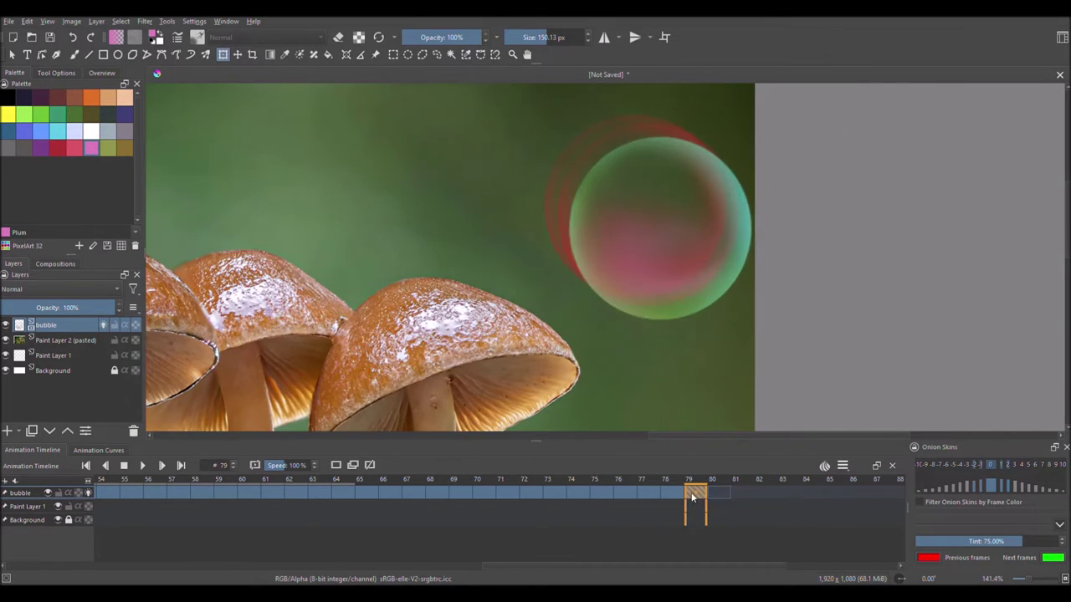
pyautogui.moveTo(661, 201)
pyautogui.mouseDown()
pyautogui.moveTo(700, 220)
pyautogui.moveTo(701, 239)
pyautogui.moveTo(770, 258)
pyautogui.moveTo(824, 314)
pyautogui.mouseUp()
# Step: Add bubble keyframes on frames 81 to 86, pushing the bubble partly past the edge
pyautogui.click(742, 495)
pyautogui.press('Return')
pyautogui.press('Right')
pyautogui.hotkey('ctrl', 'v')
pyautogui.press('Return')
pyautogui.press('Right')
pyautogui.hotkey('ctrl', 'v')
pyautogui.press('Return')
pyautogui.press('Right')
pyautogui.hotkey('ctrl', 'v')
pyautogui.click(832, 493)
pyautogui.hotkey('ctrl', 'v')
pyautogui.moveTo(725, 287); pyautogui.dragTo(797, 310)
pyautogui.click(857, 492)
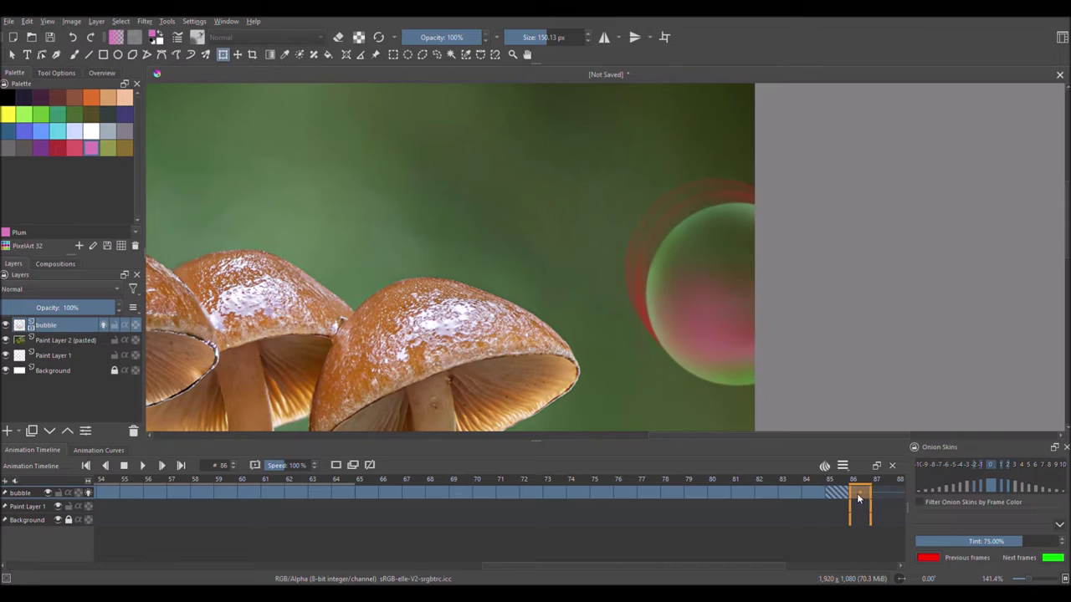
pyautogui.hotkey('ctrl', 'v')
pyautogui.moveTo(702, 223); pyautogui.dragTo(805, 294)
# Step: Paste the bubble on frames 87 to 92, sliding it off the right edge
pyautogui.press('Return')
pyautogui.press('Right')
pyautogui.hotkey('ctrl', 'v')
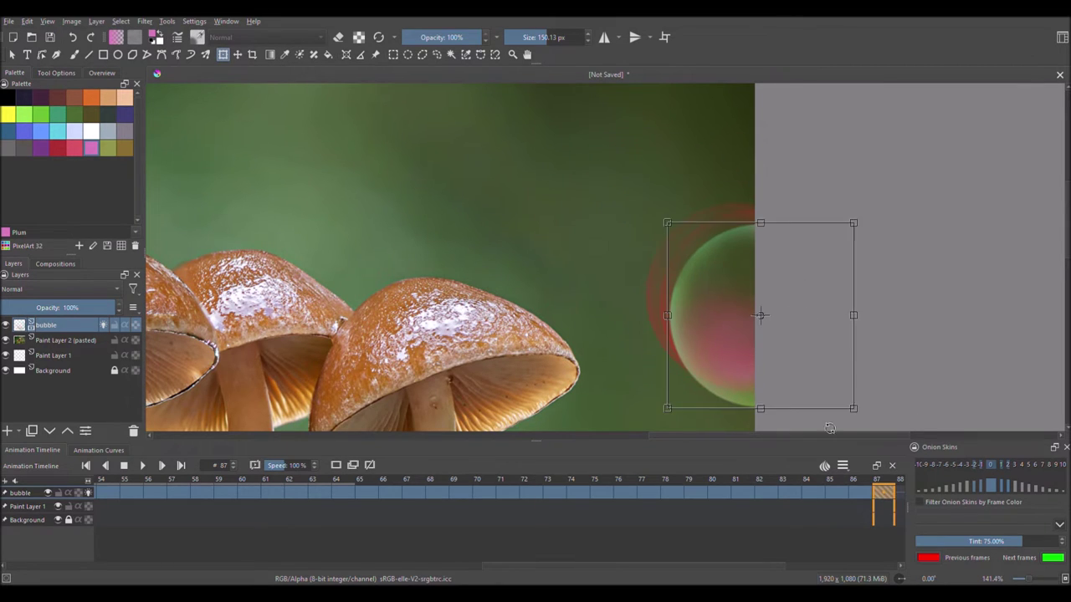
pyautogui.press('Return')
pyautogui.press('Right')
pyautogui.hotkey('ctrl', 'v')
pyautogui.press('Return')
pyautogui.press('Right')
pyautogui.hotkey('ctrl', 'v')
pyautogui.moveTo(825, 307); pyautogui.dragTo(846, 335)
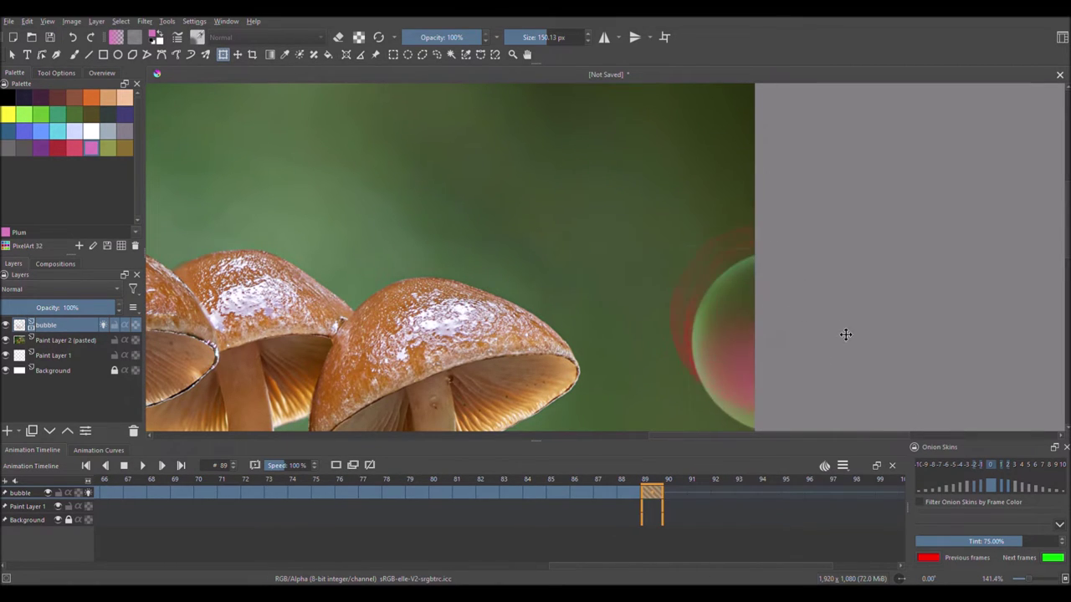
pyautogui.hotkey('ctrl', 'v')
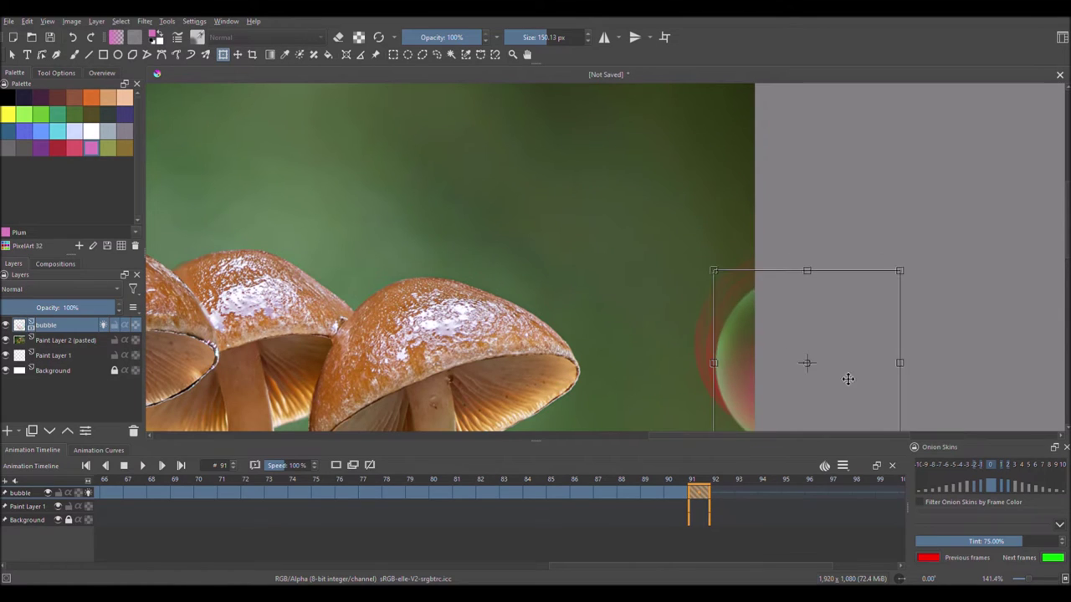
pyautogui.press('Return')
pyautogui.press('Right')
pyautogui.hotkey('ctrl', 'v')
pyautogui.press('Return')
pyautogui.press('Right')
pyautogui.press('1')
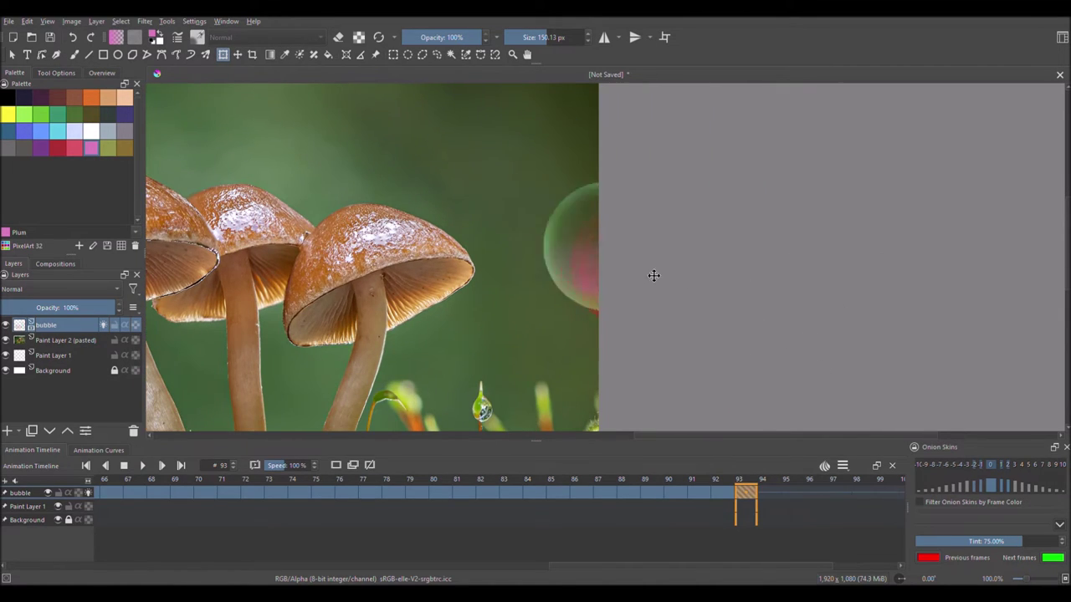
# Step: Select the Move tool and zoom out to show the whole mushroom photo
pyautogui.press('t')
pyautogui.press('-')
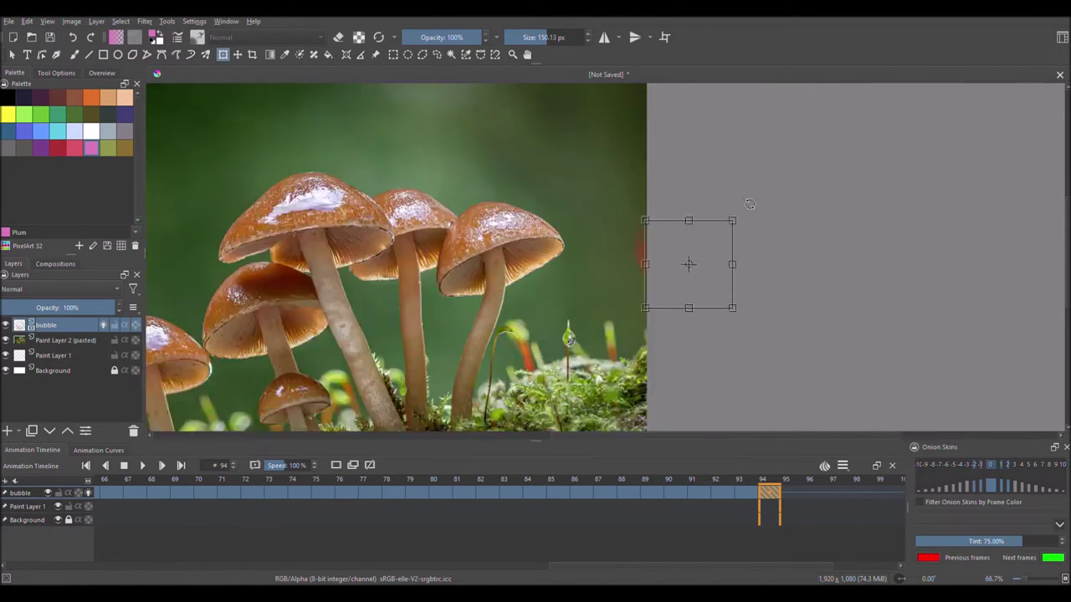
pyautogui.press('-')
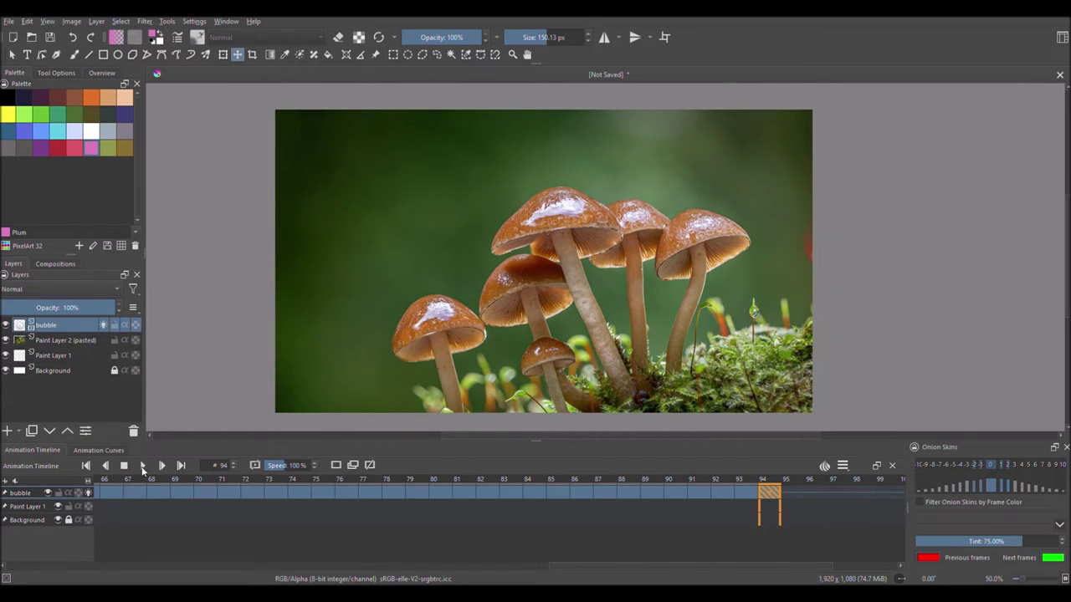